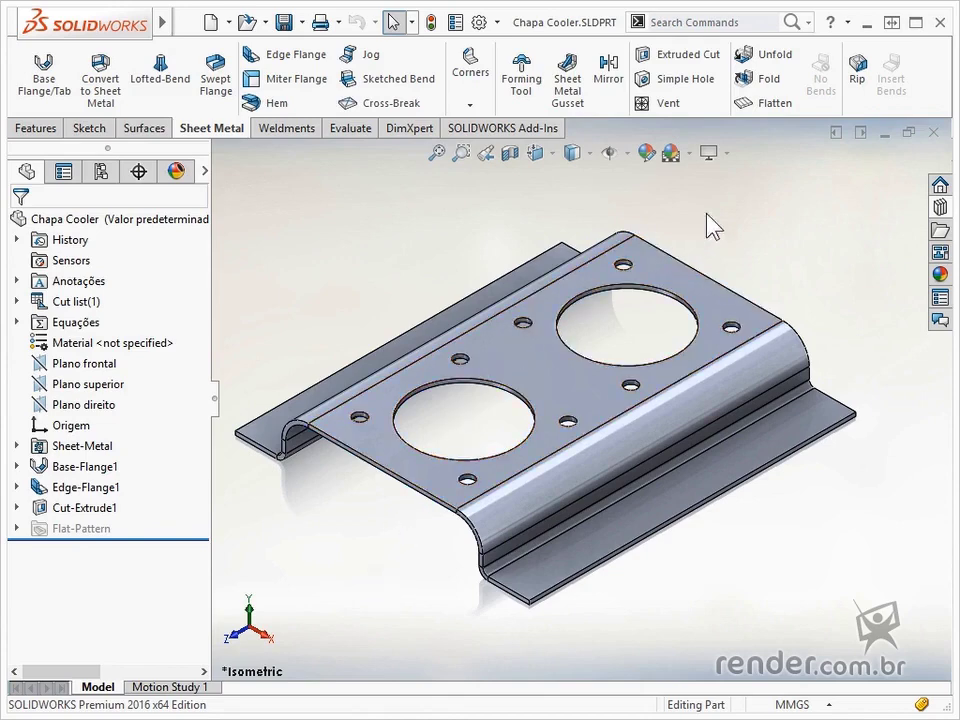
Step: Start an extruded cut on the top face with a straight horizontal slot about 24.5 mm long and 9.9 mm wide between the two large holes
{"action": "left_click", "coordinate": [722, 72]}
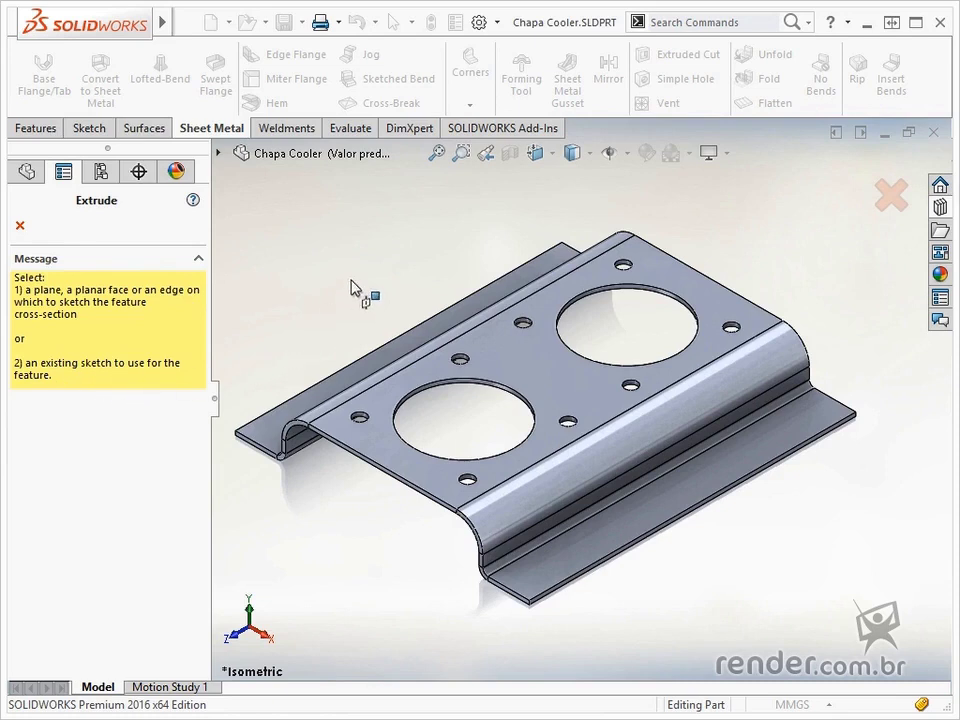
{"action": "left_click", "coordinate": [554, 378]}
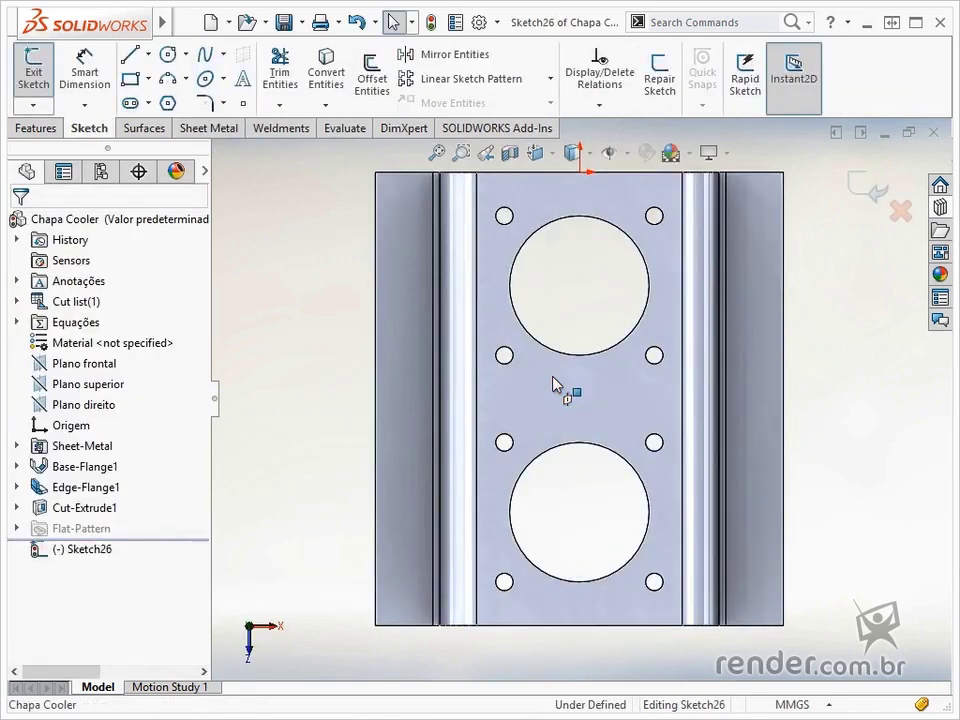
{"action": "key", "text": "s"}
{"action": "left_click", "coordinate": [609, 442]}
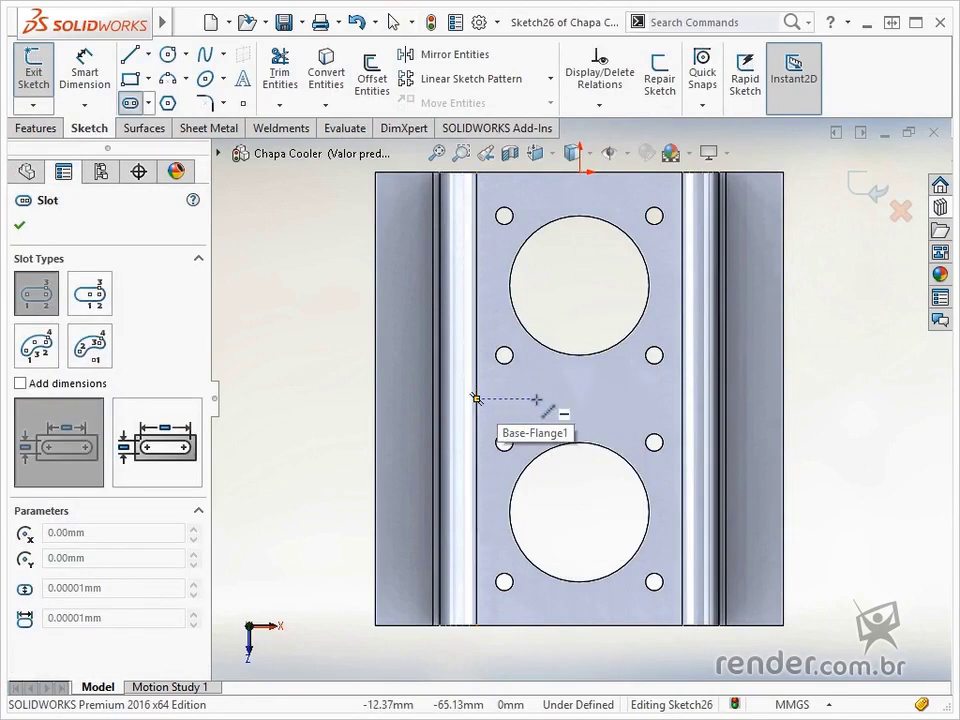
{"action": "left_click", "coordinate": [537, 399]}
{"action": "left_click", "coordinate": [622, 399]}
{"action": "left_click", "coordinate": [625, 418]}
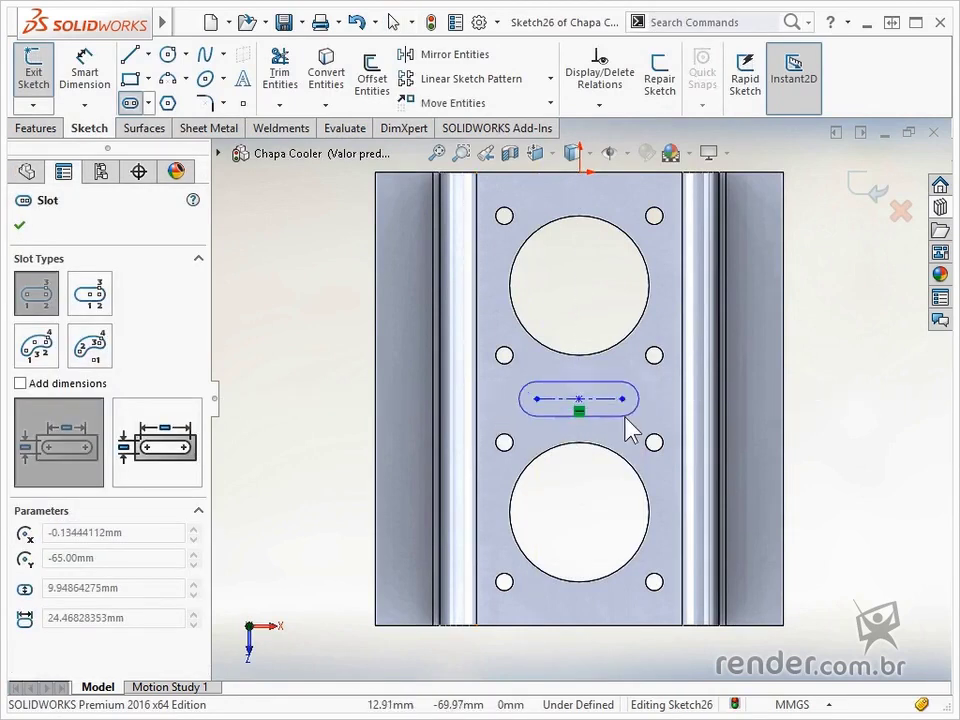
{"action": "left_click", "coordinate": [856, 186]}
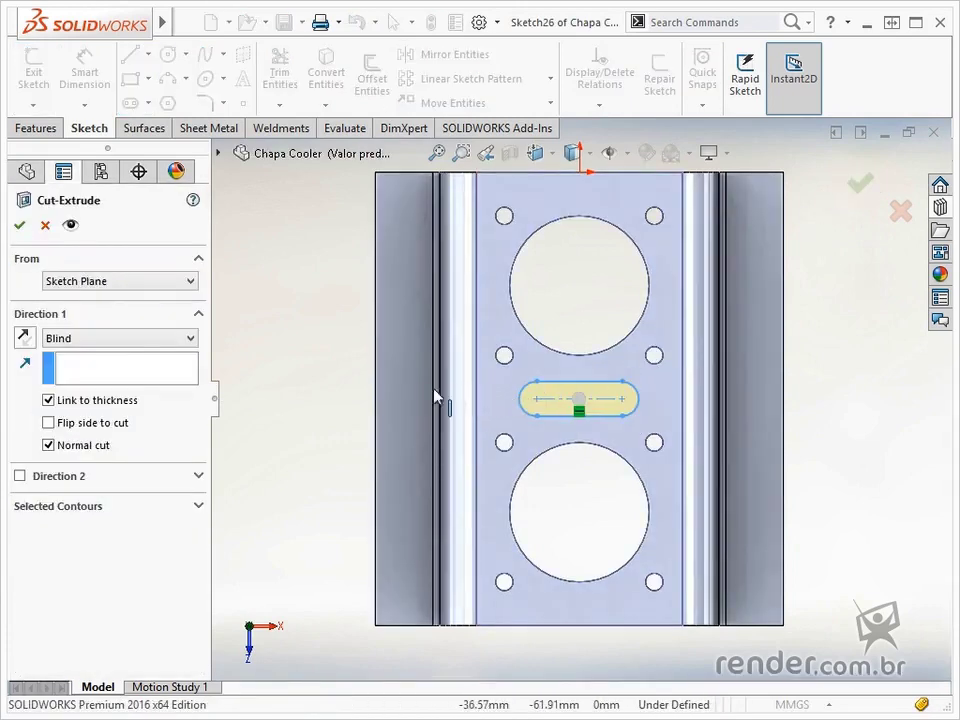
Step: Try an unlinked blind depth of 10 mm for the slot cut and a second cut direction
{"action": "left_click", "coordinate": [48, 400]}
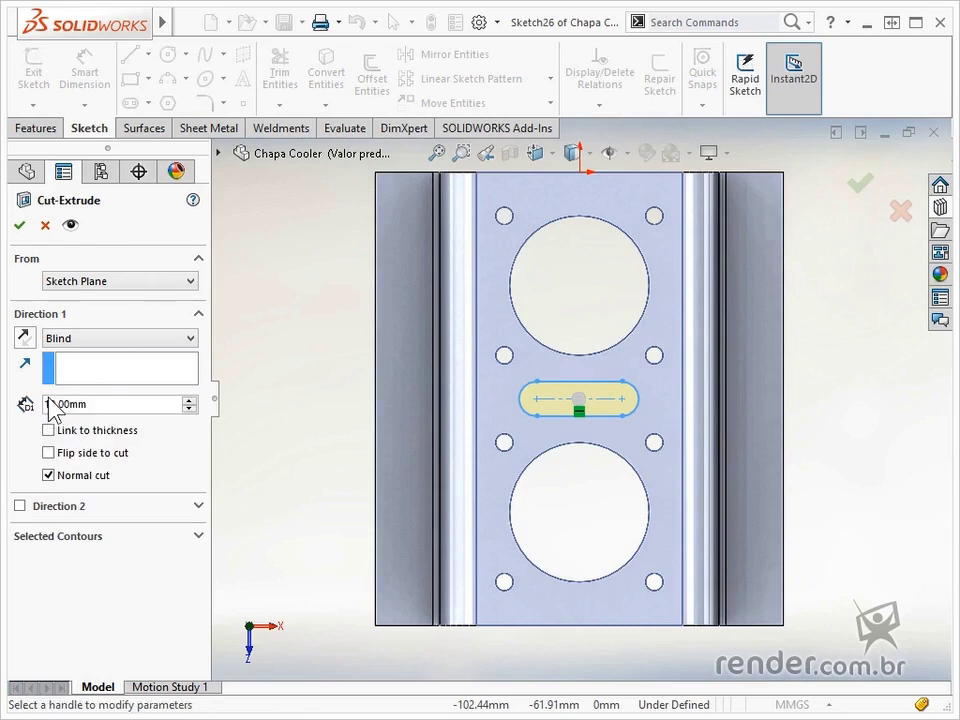
{"action": "left_click", "coordinate": [120, 404]}
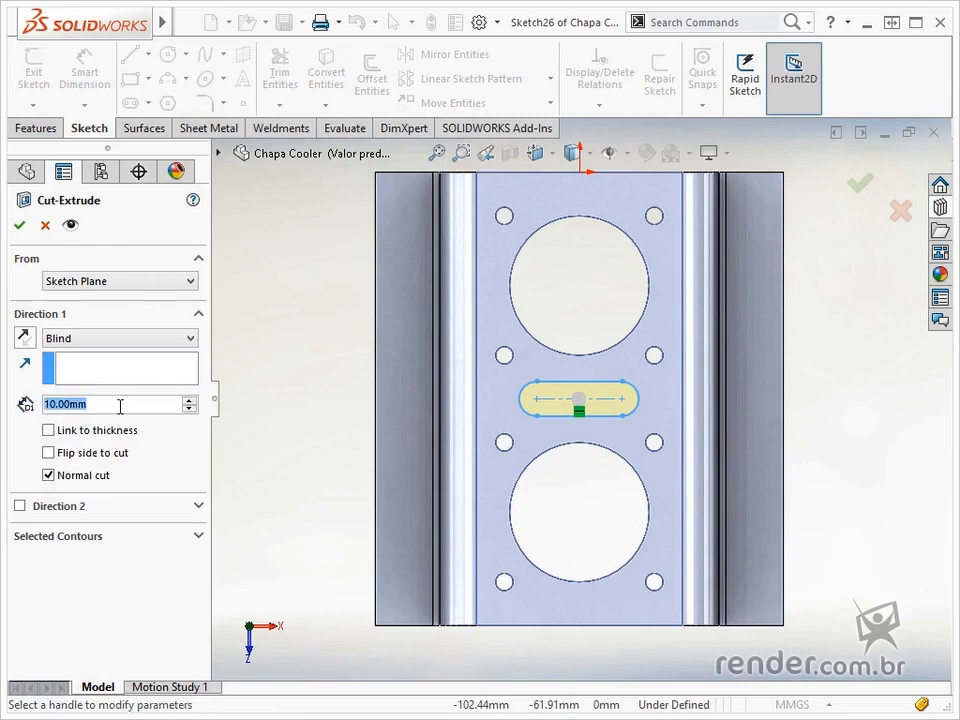
{"action": "left_click", "coordinate": [188, 399]}
{"action": "left_click", "coordinate": [186, 409]}
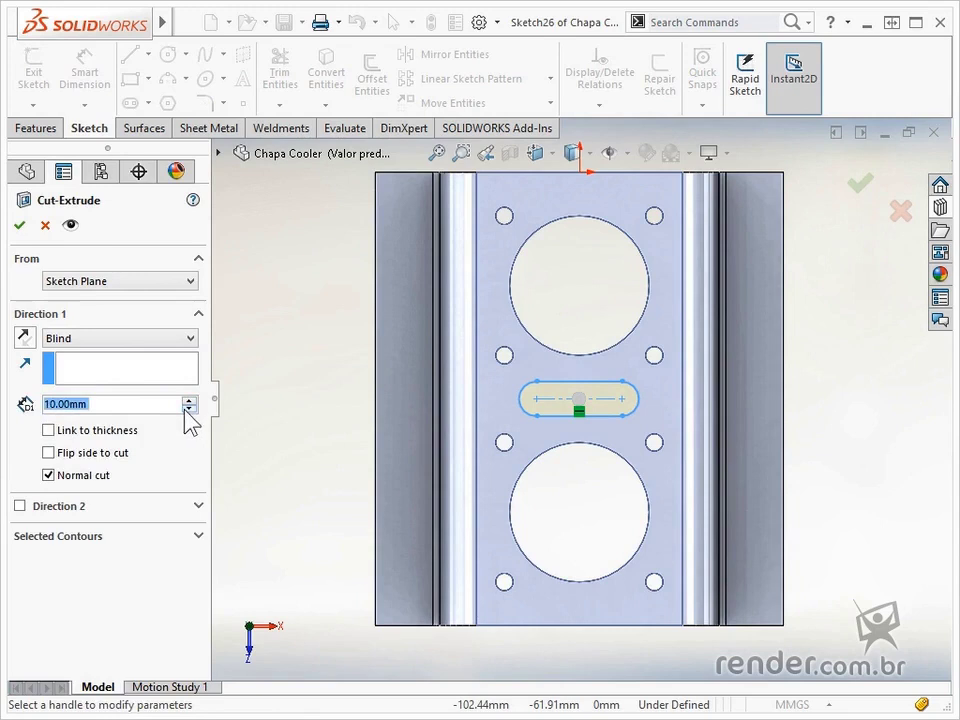
{"action": "left_click", "coordinate": [23, 336]}
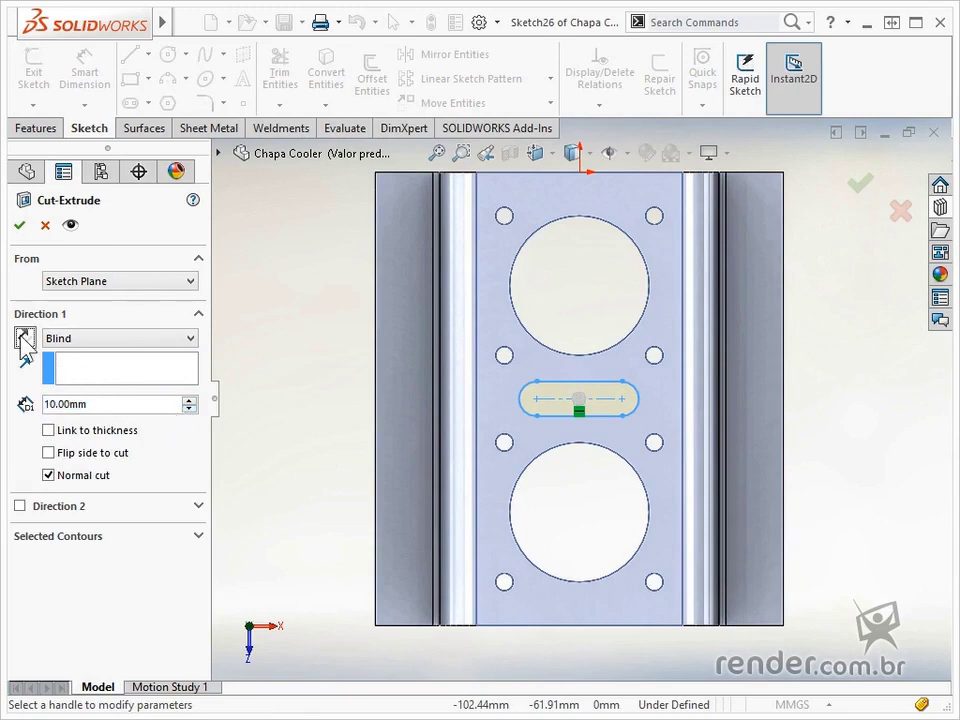
{"action": "left_click", "coordinate": [19, 506]}
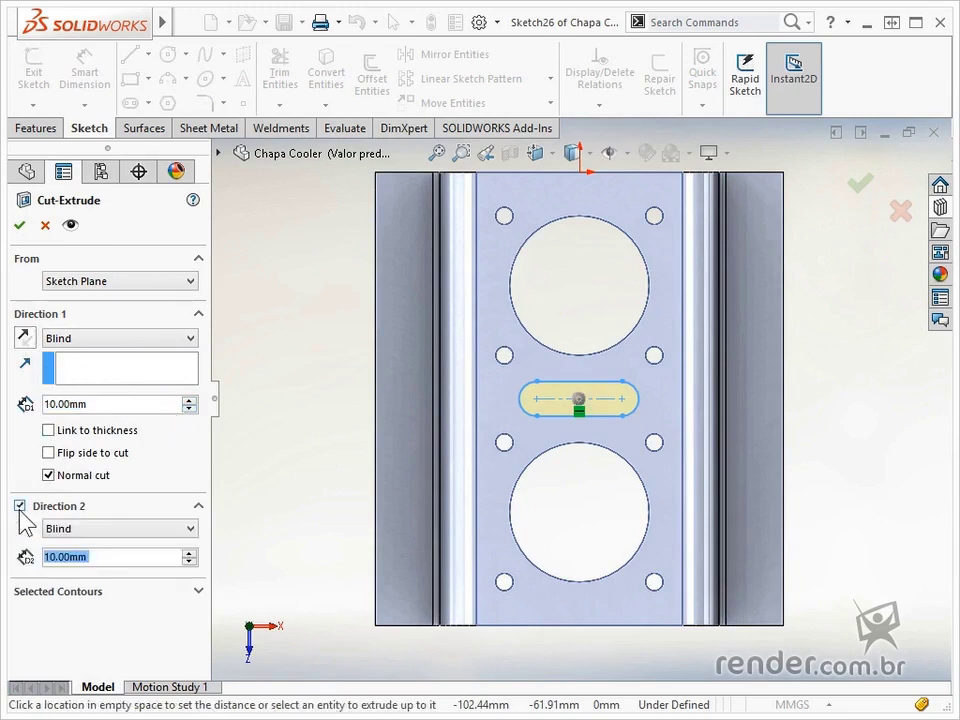
{"action": "left_click", "coordinate": [19, 506]}
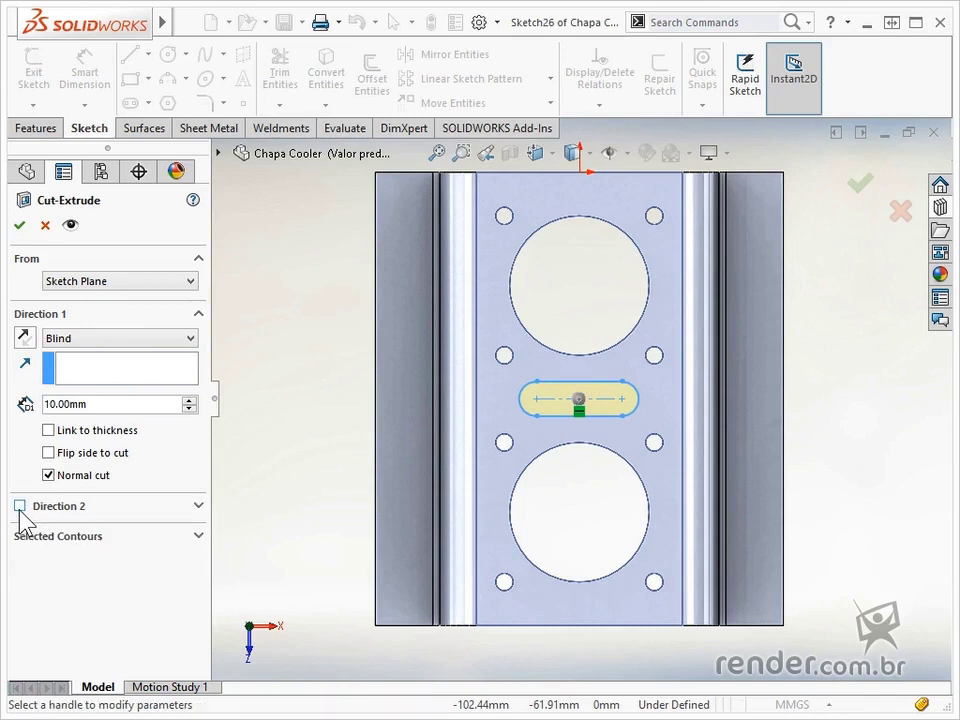
Step: Try a 10-degree draft on the slot cut without Normal cut, including outward draft, and restore the Normal cut option
{"action": "left_click", "coordinate": [60, 476]}
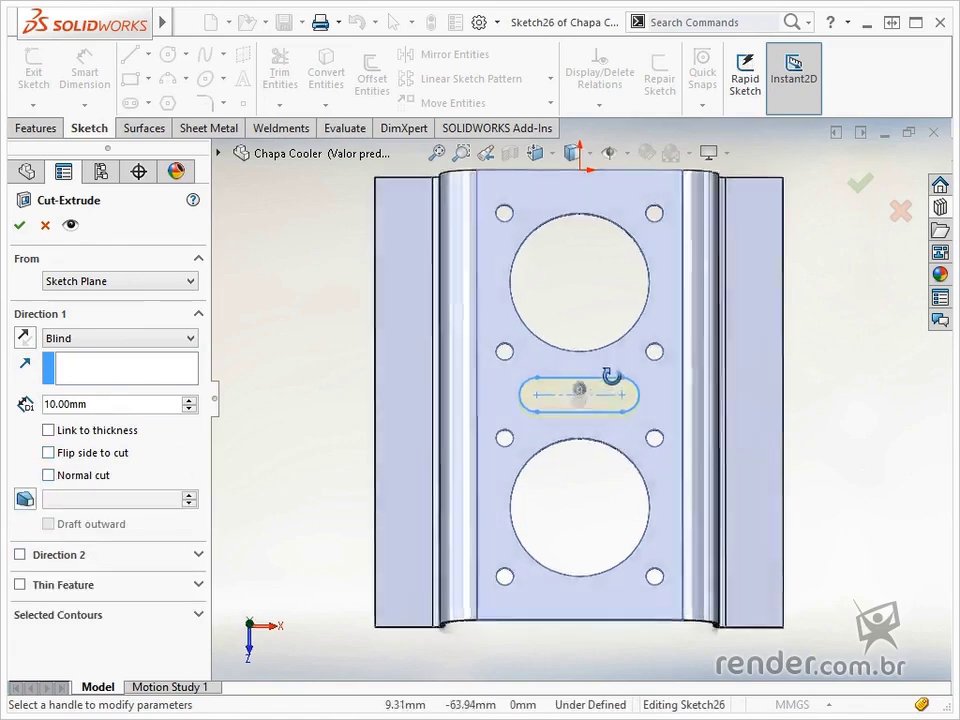
{"action": "middle_click_drag", "start_coordinate": [610, 377], "coordinate": [608, 422]}
{"action": "scroll", "coordinate": [608, 422], "scroll_direction": "down", "scroll_amount": 4}
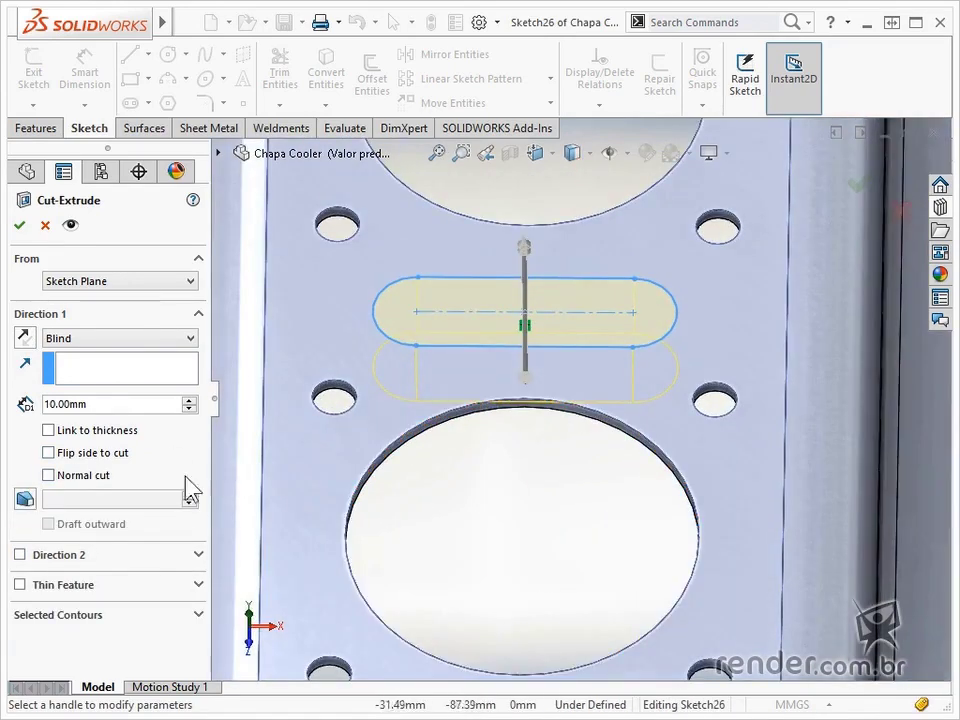
{"action": "left_click", "coordinate": [25, 498]}
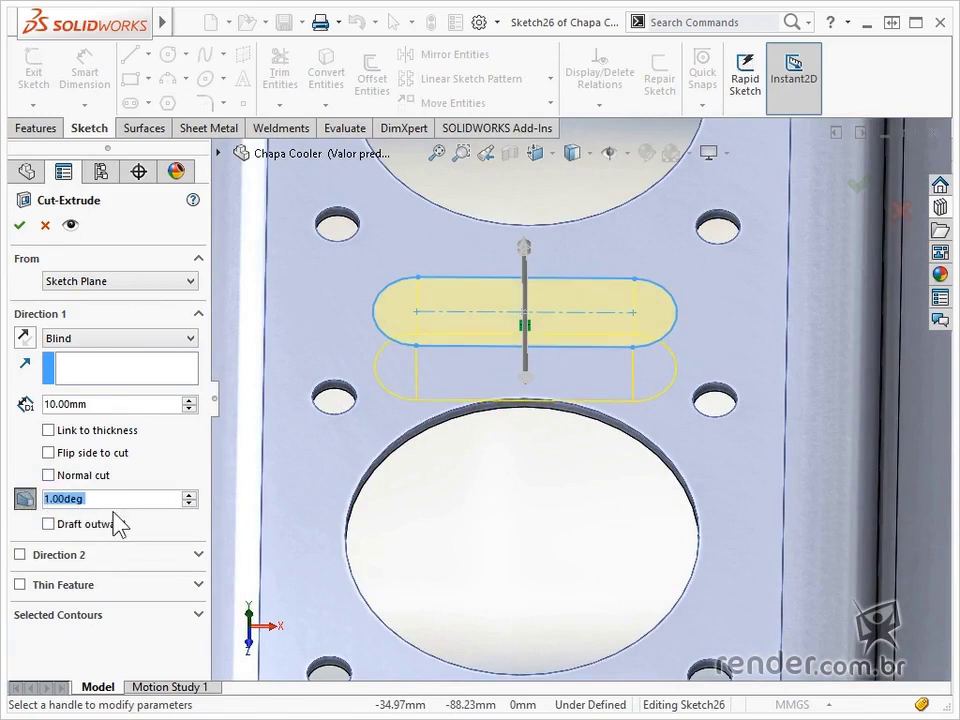
{"action": "left_click", "coordinate": [188, 494]}
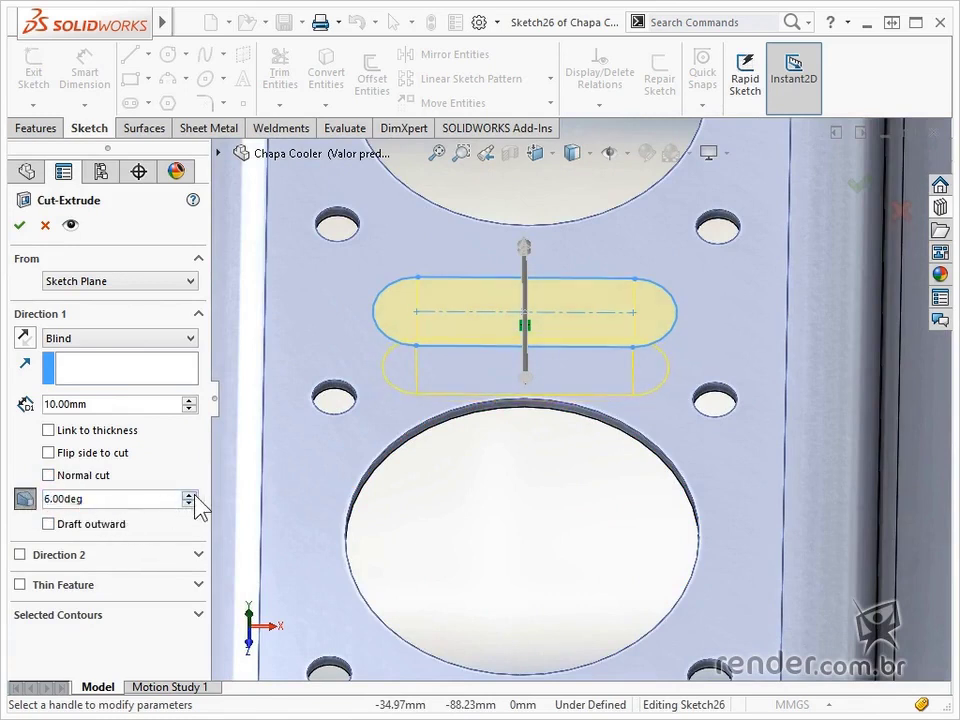
{"action": "left_click", "coordinate": [101, 528]}
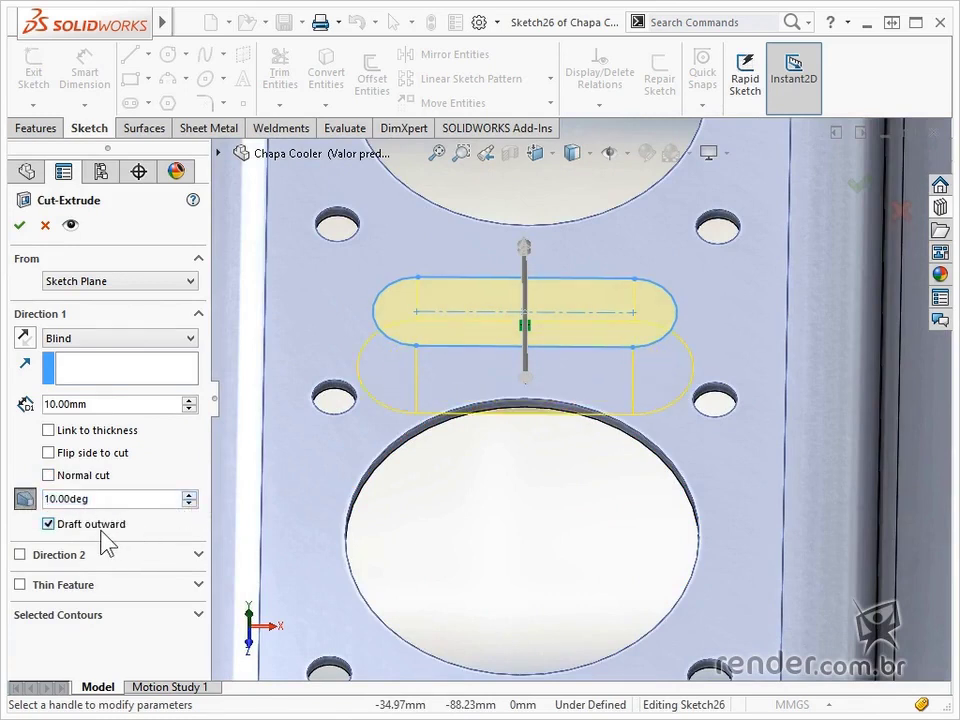
{"action": "left_click", "coordinate": [92, 526]}
{"action": "left_click", "coordinate": [25, 498]}
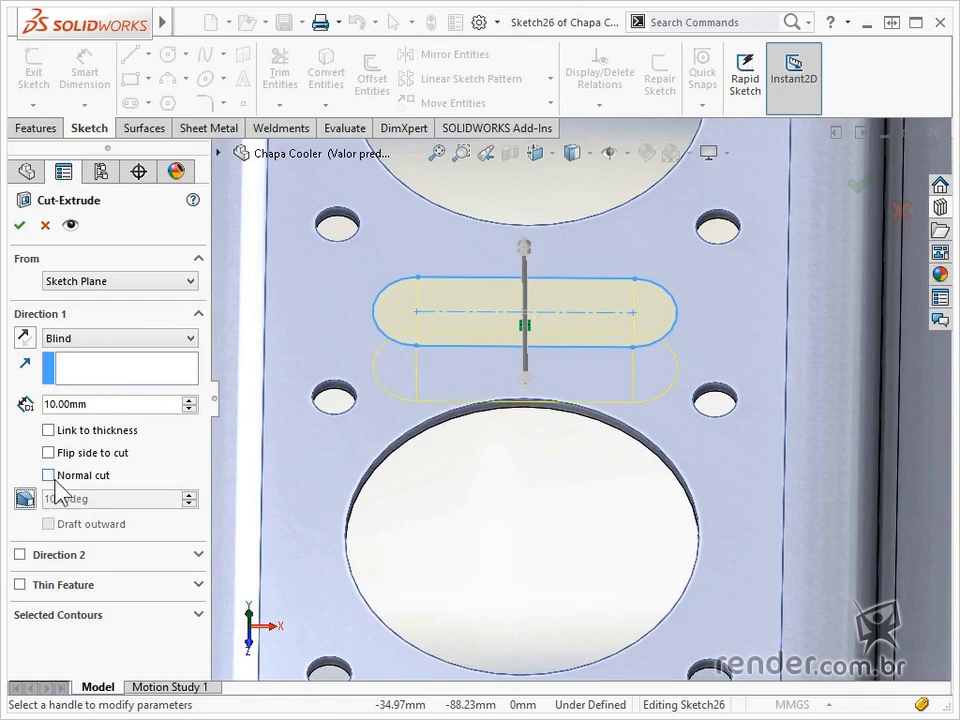
{"action": "left_click", "coordinate": [48, 475]}
Step: Link the slot cut's depth to the sheet thickness, finish the cut and show the part in isometric view
{"action": "middle_click_drag", "start_coordinate": [305, 428], "coordinate": [414, 302]}
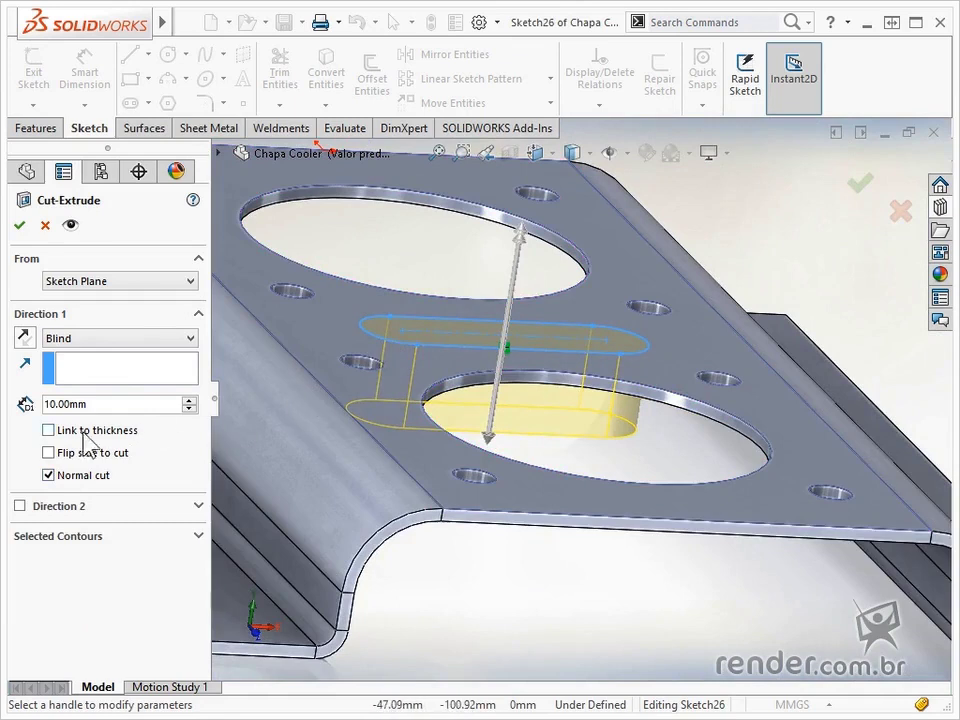
{"action": "left_click", "coordinate": [48, 430]}
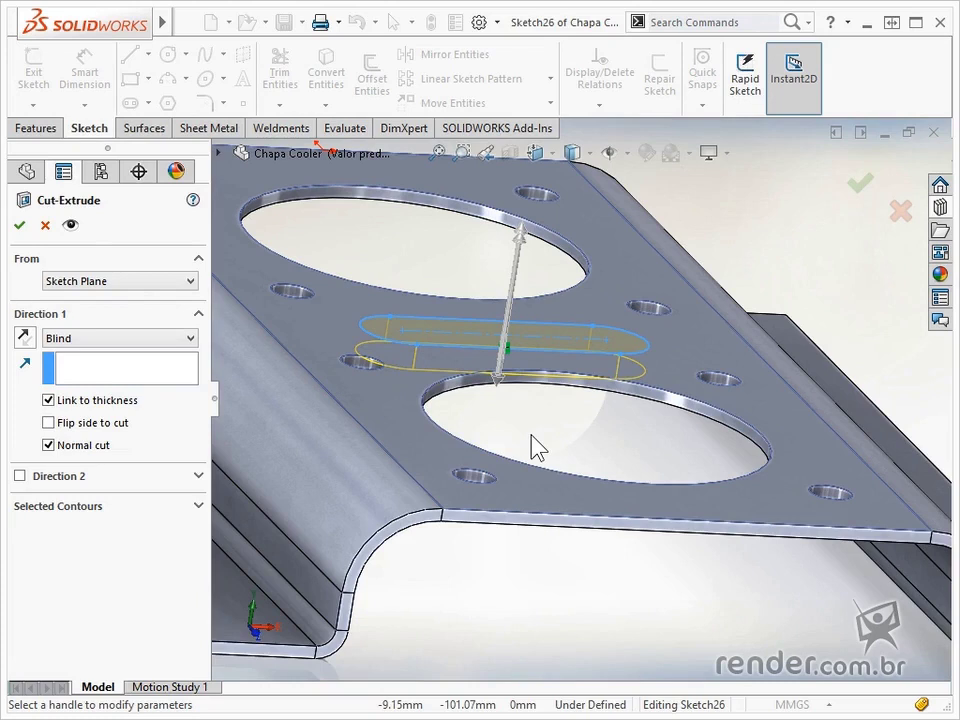
{"action": "left_click", "coordinate": [858, 190]}
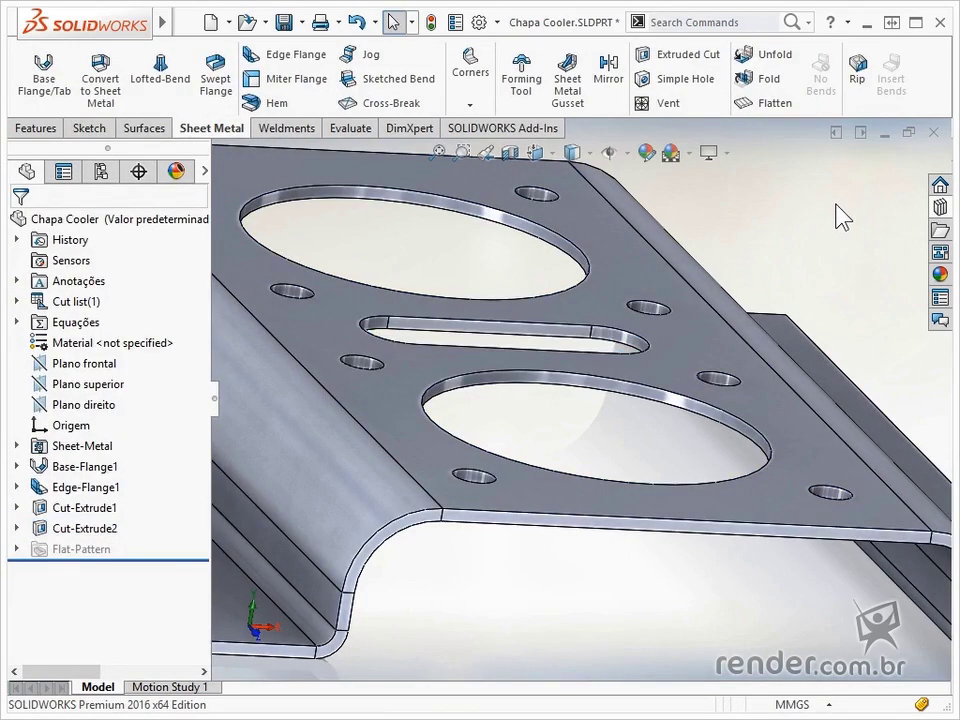
{"action": "key", "text": "ctrl+7"}
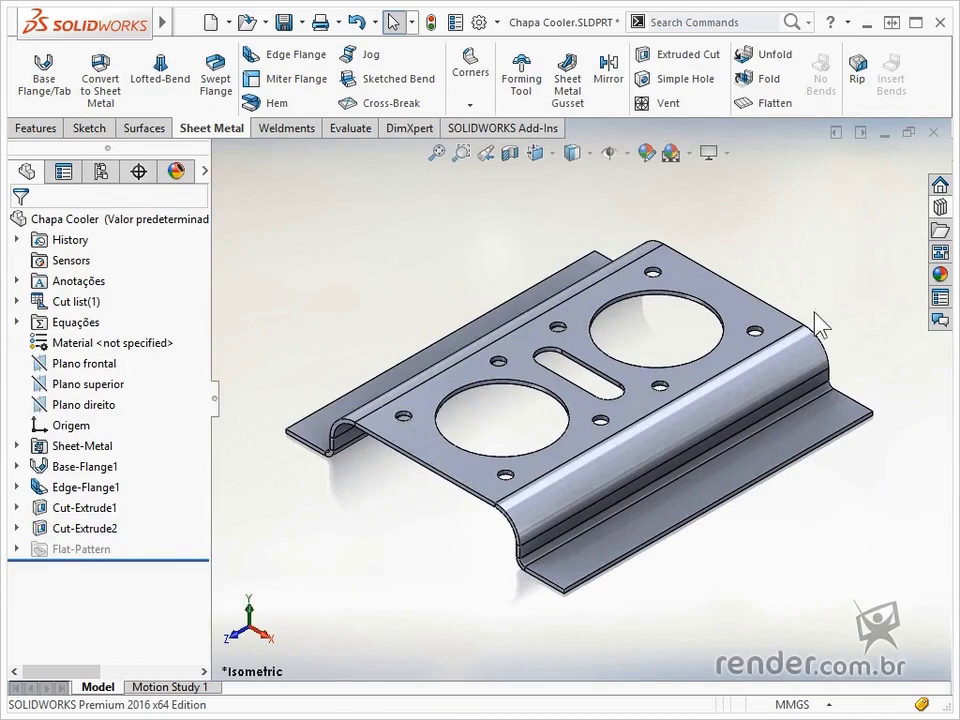
Step: Sketch a corner rectangle on the +X side flange face, extending across its bend, and cut it with the depth linked to the sheet thickness
{"action": "left_click", "coordinate": [716, 500]}
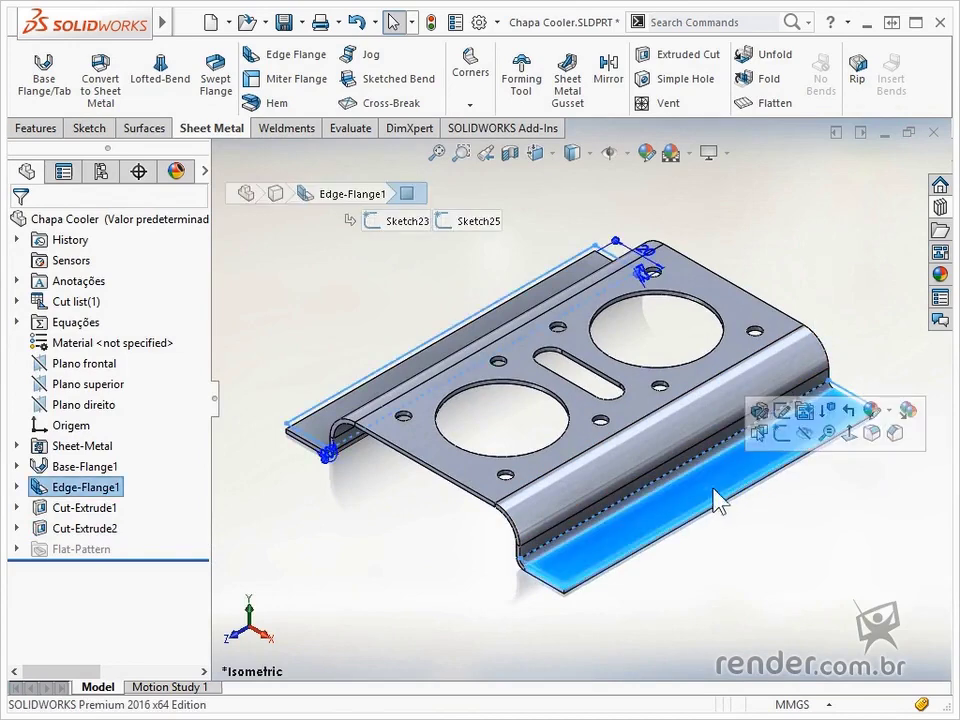
{"action": "left_click", "coordinate": [781, 433]}
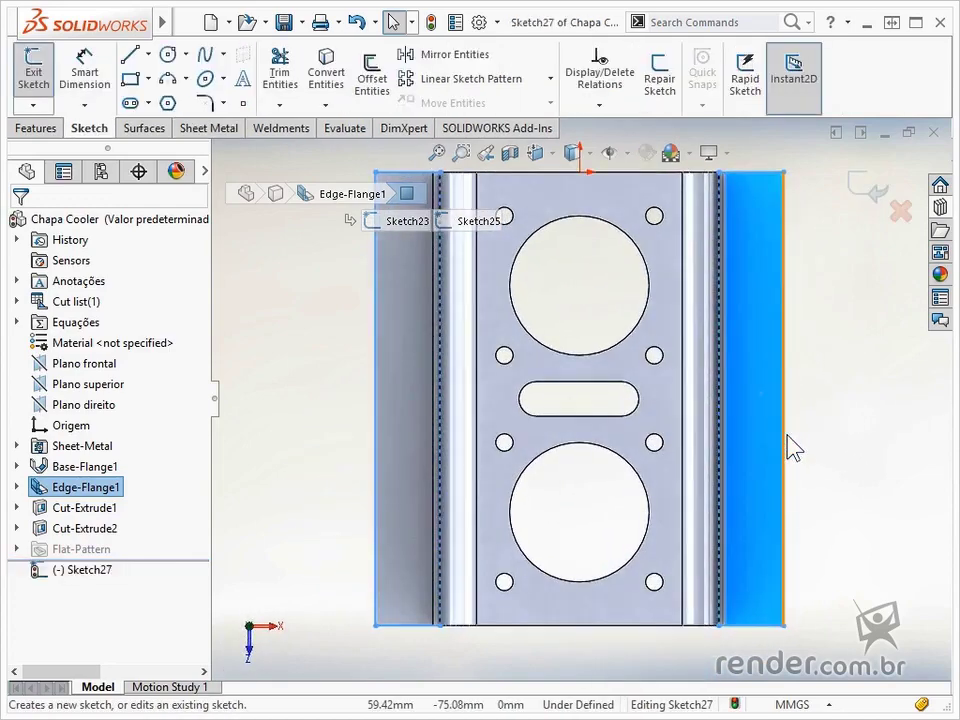
{"action": "key", "text": "s"}
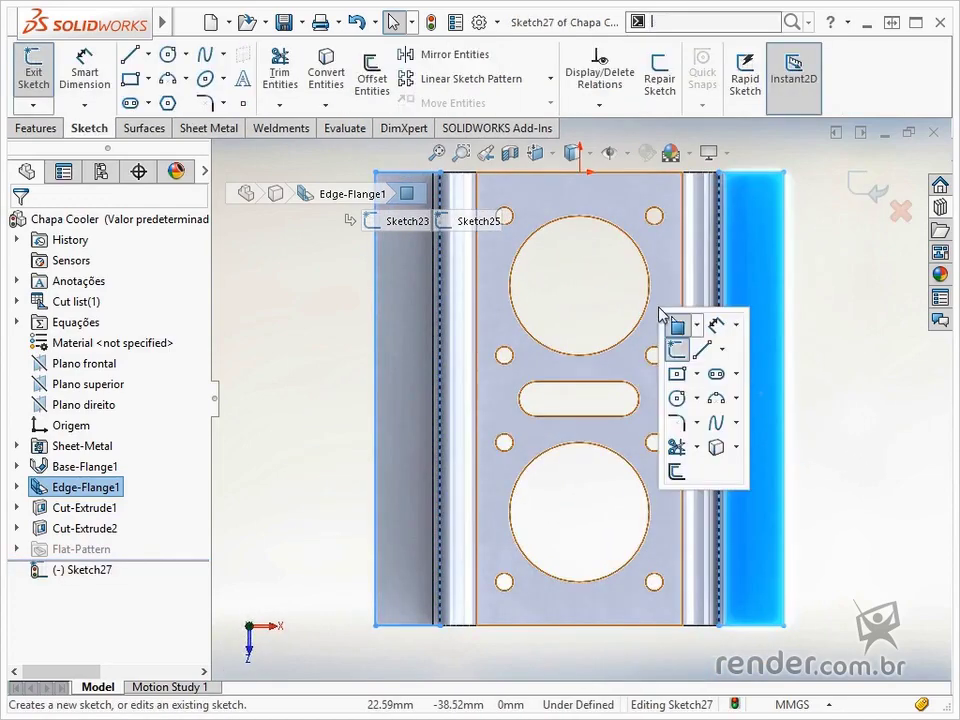
{"action": "left_click", "coordinate": [697, 373]}
{"action": "left_click", "coordinate": [706, 399]}
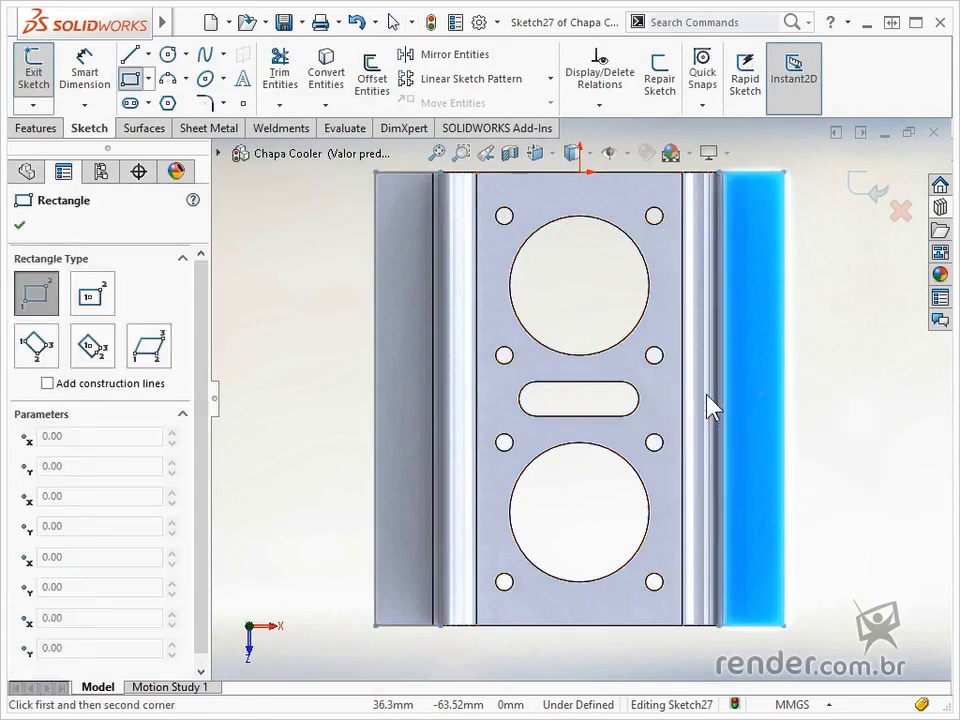
{"action": "left_click", "coordinate": [720, 342]}
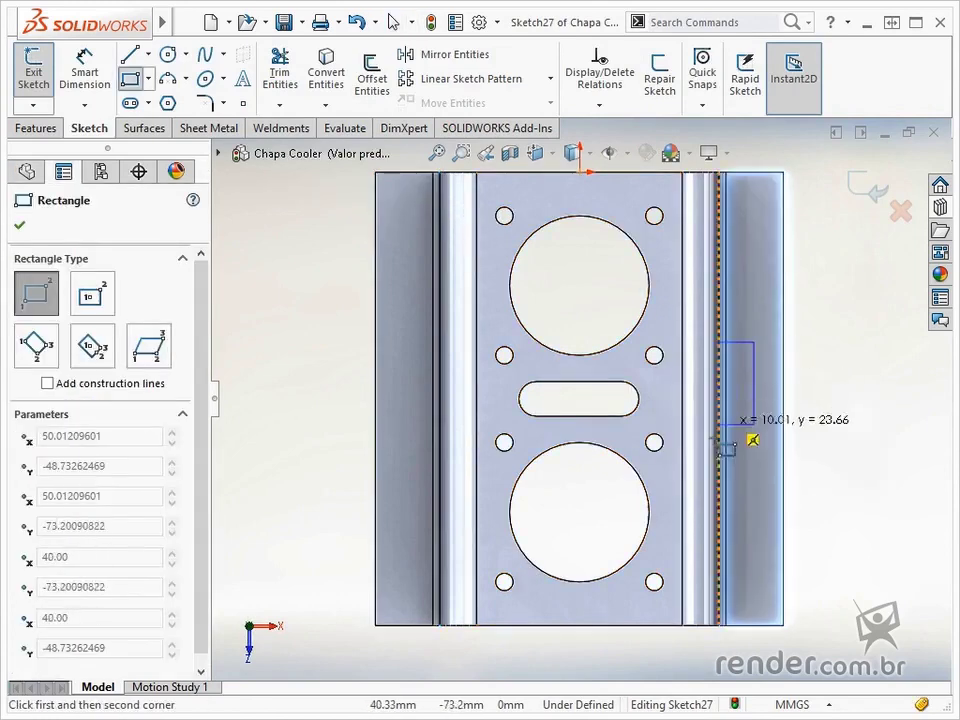
{"action": "left_click", "coordinate": [668, 470]}
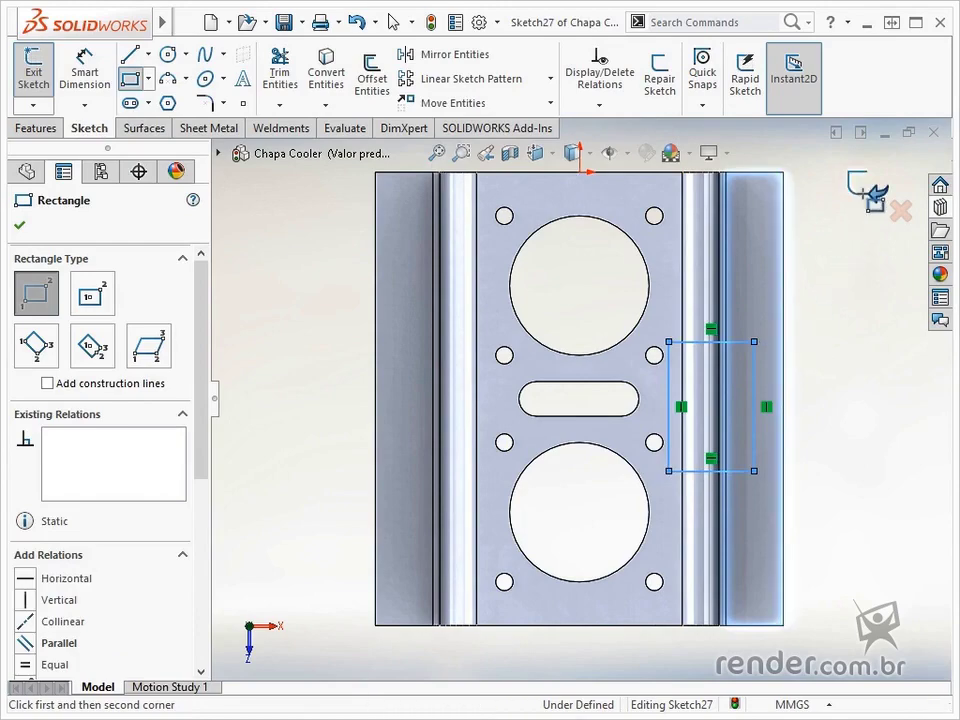
{"action": "left_click", "coordinate": [866, 188]}
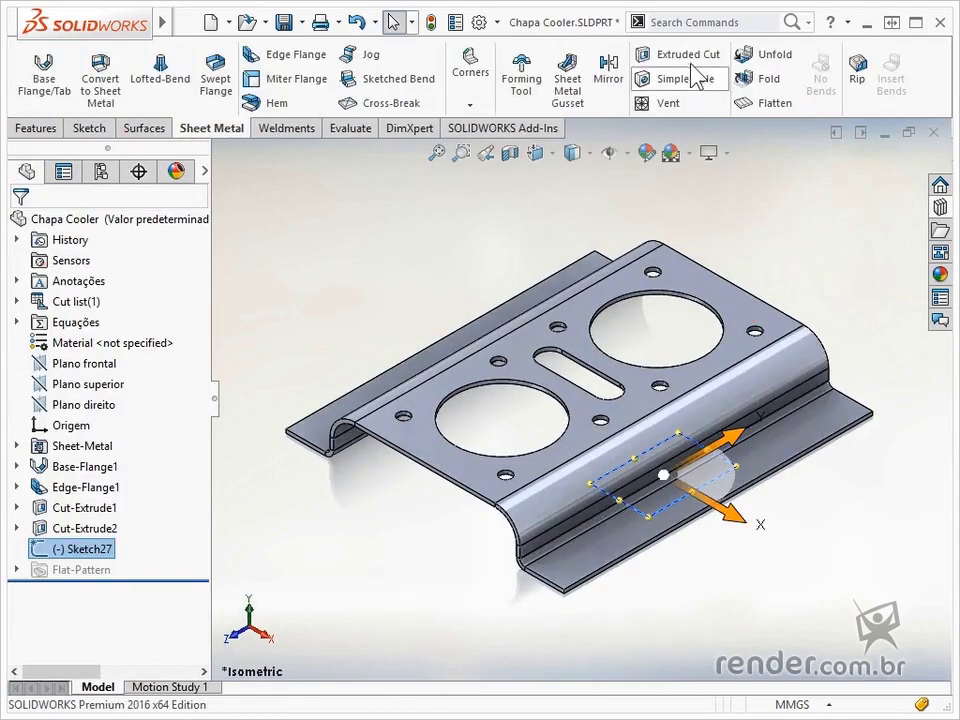
{"action": "left_click", "coordinate": [693, 72]}
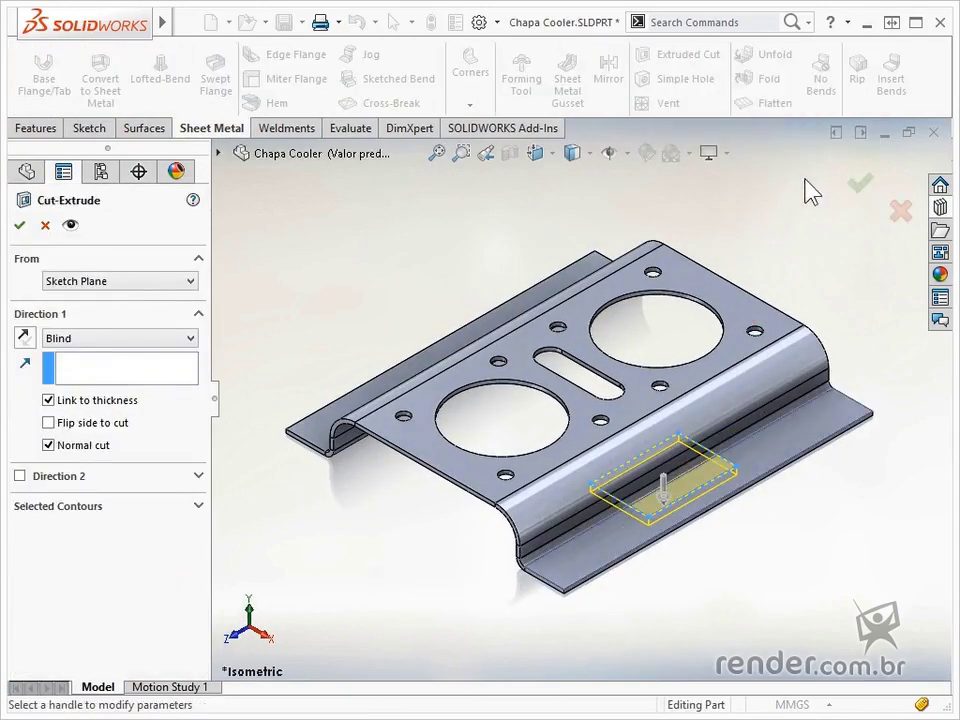
{"action": "left_click", "coordinate": [859, 190]}
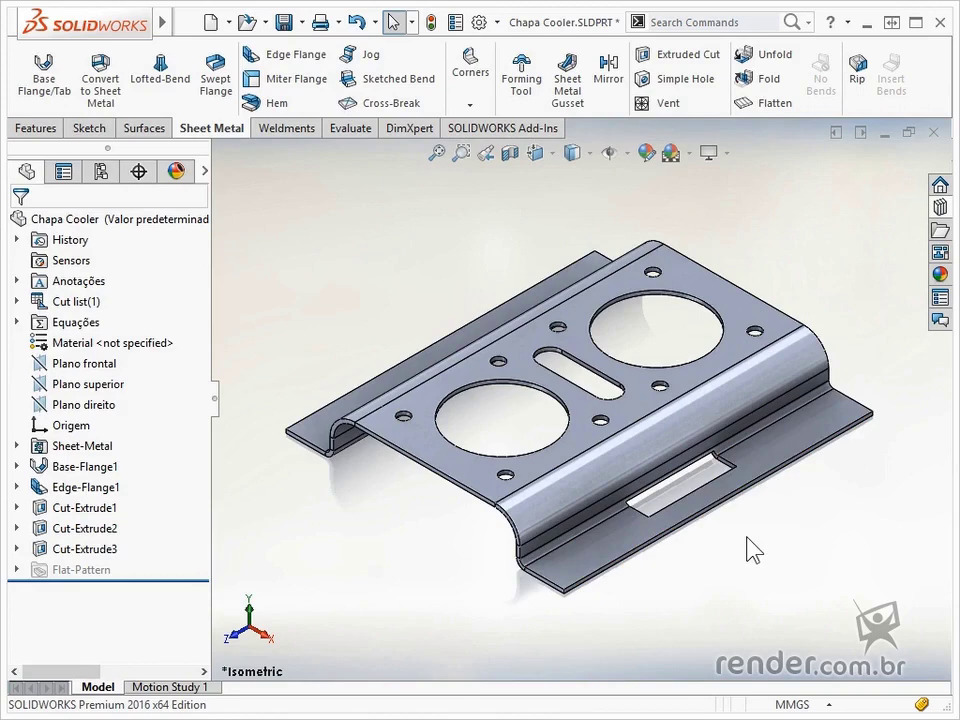
Step: Delete the rectangular cut in the side flange and its leftover sketch
{"action": "left_click", "coordinate": [101, 557]}
{"action": "key", "text": "Delete"}
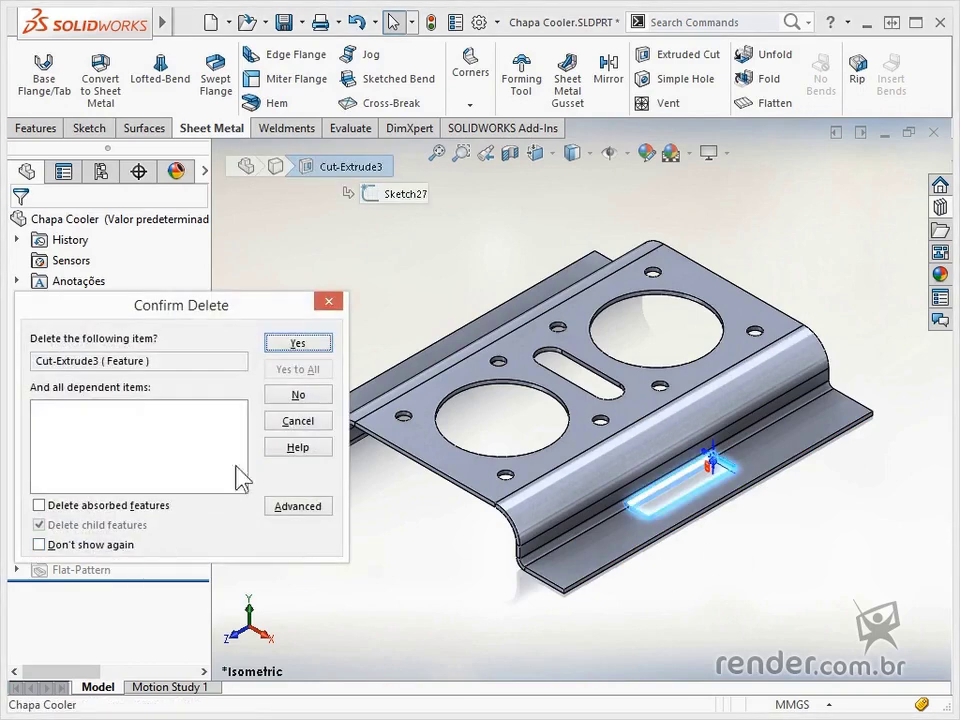
{"action": "left_click", "coordinate": [300, 346]}
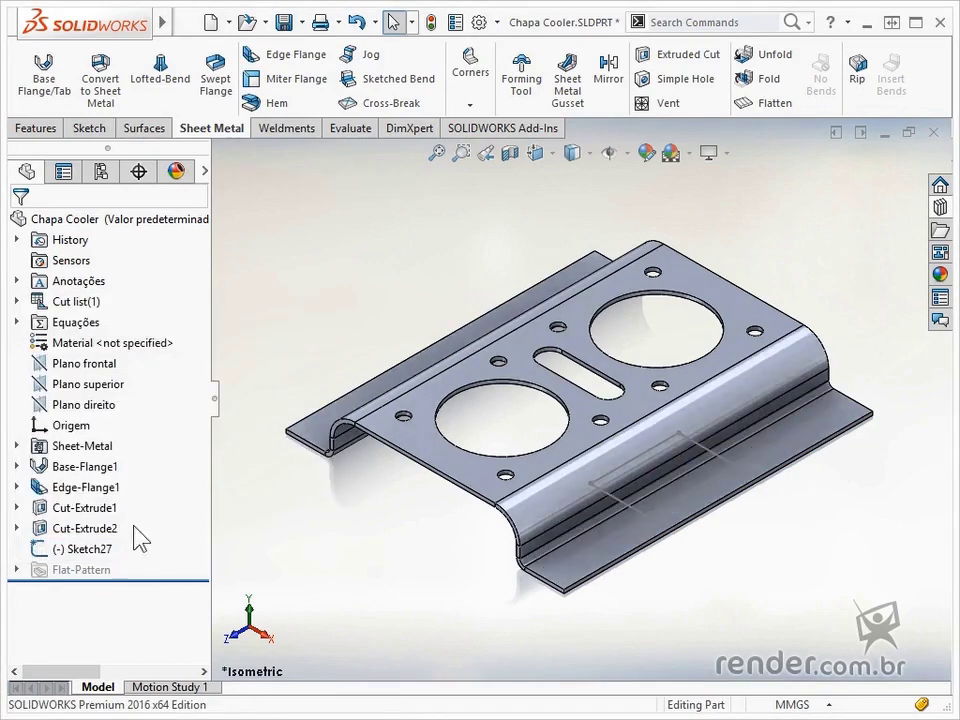
{"action": "left_click", "coordinate": [86, 556]}
{"action": "key", "text": "Delete"}
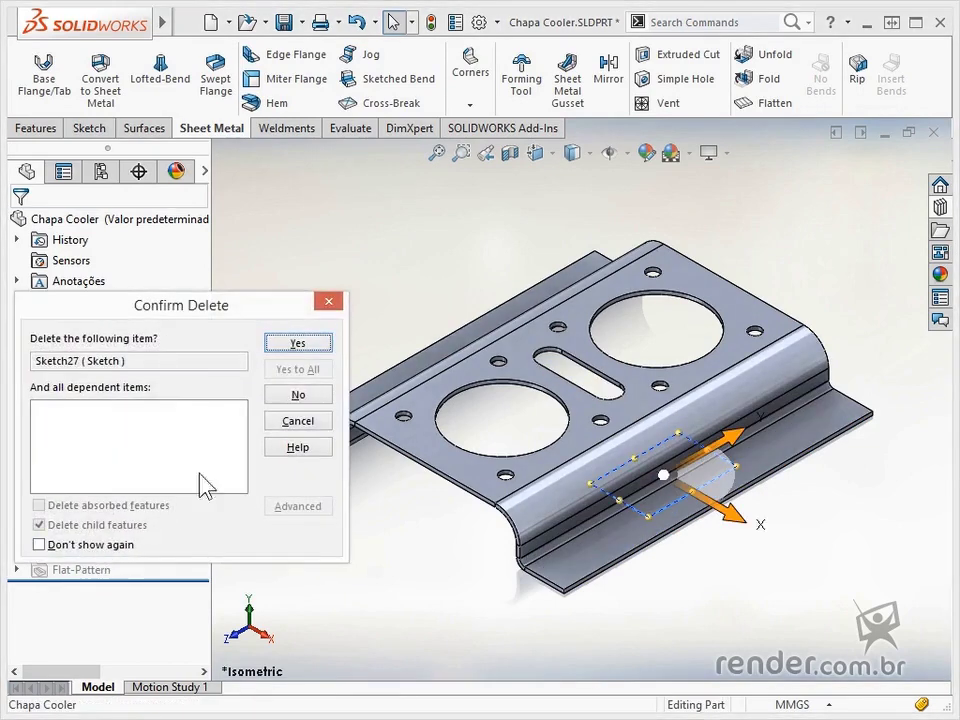
{"action": "left_click", "coordinate": [294, 346]}
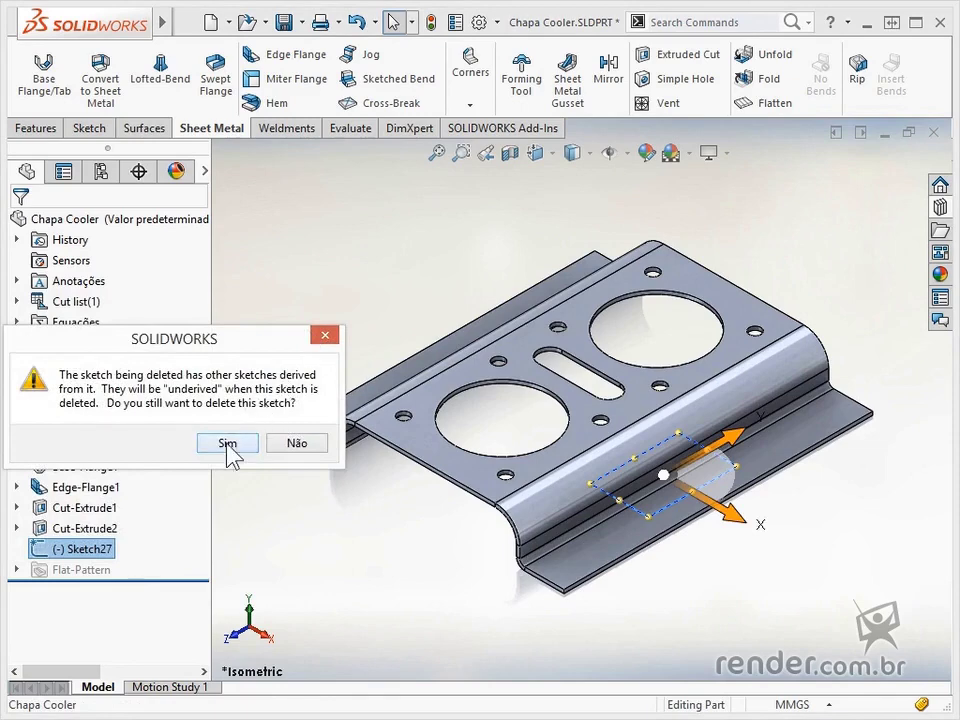
{"action": "left_click", "coordinate": [231, 446]}
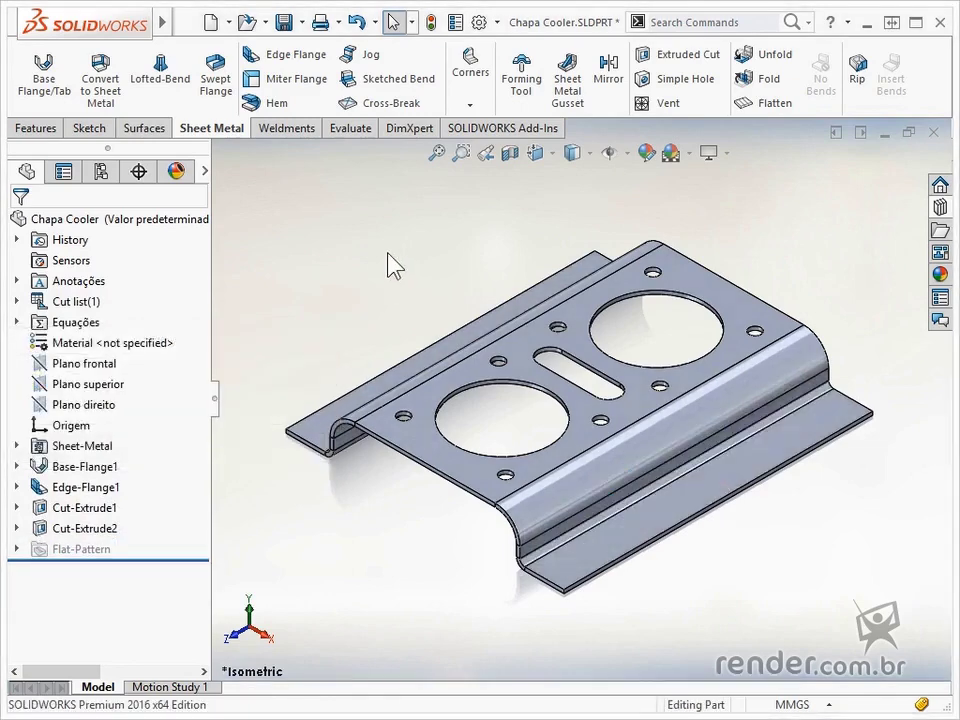
Step: Unfold only the large bend on the +X side of the plate, keeping the top face with the holes fixed
{"action": "left_click", "coordinate": [760, 60]}
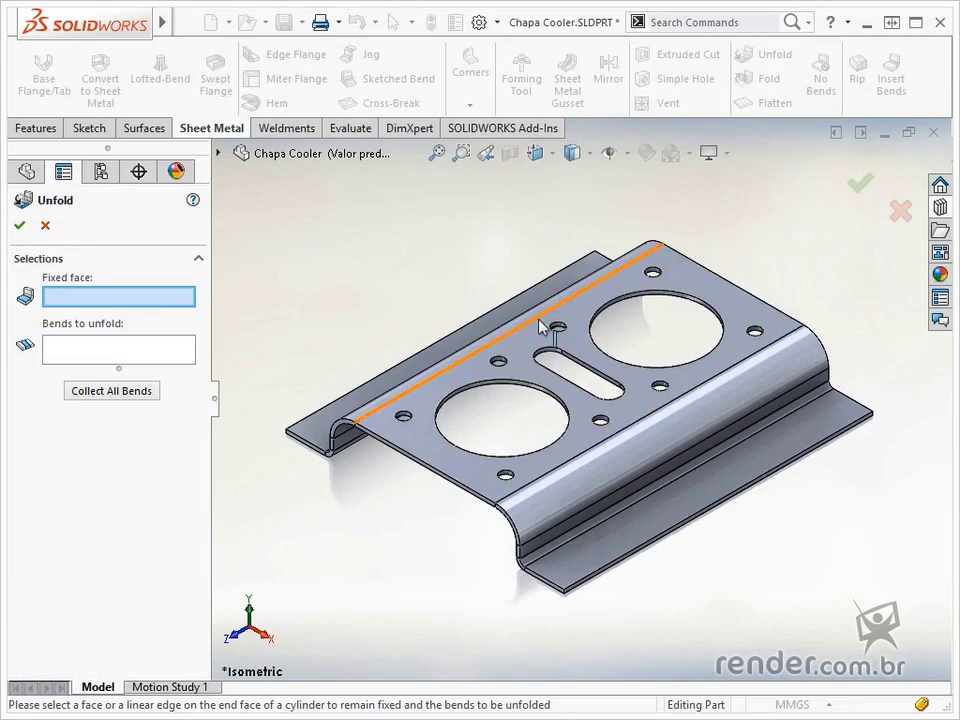
{"action": "left_click", "coordinate": [527, 349]}
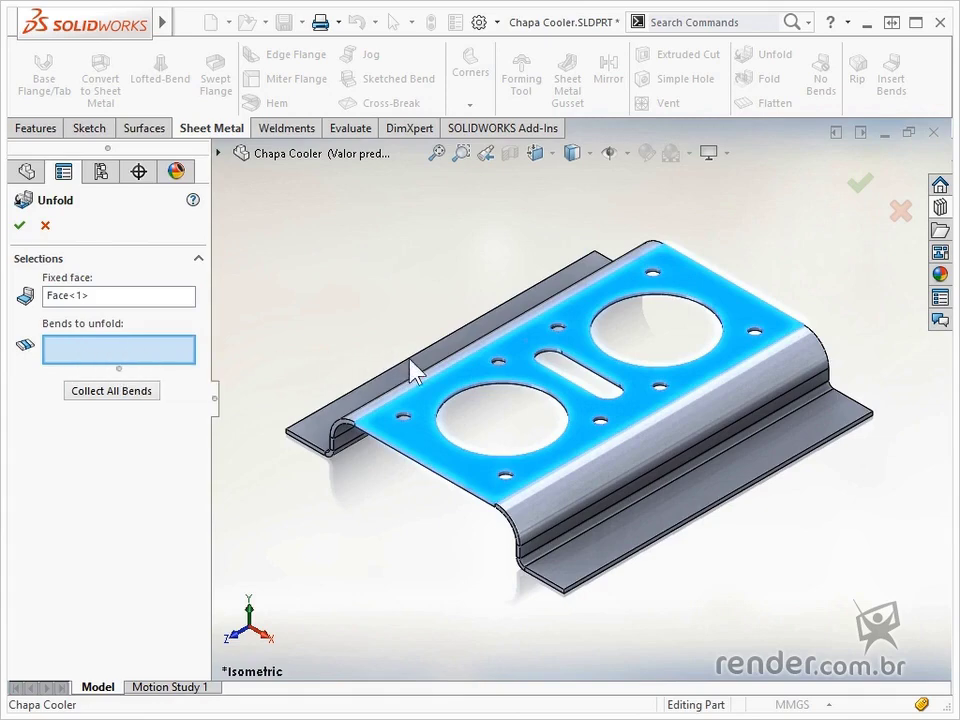
{"action": "left_click", "coordinate": [621, 470]}
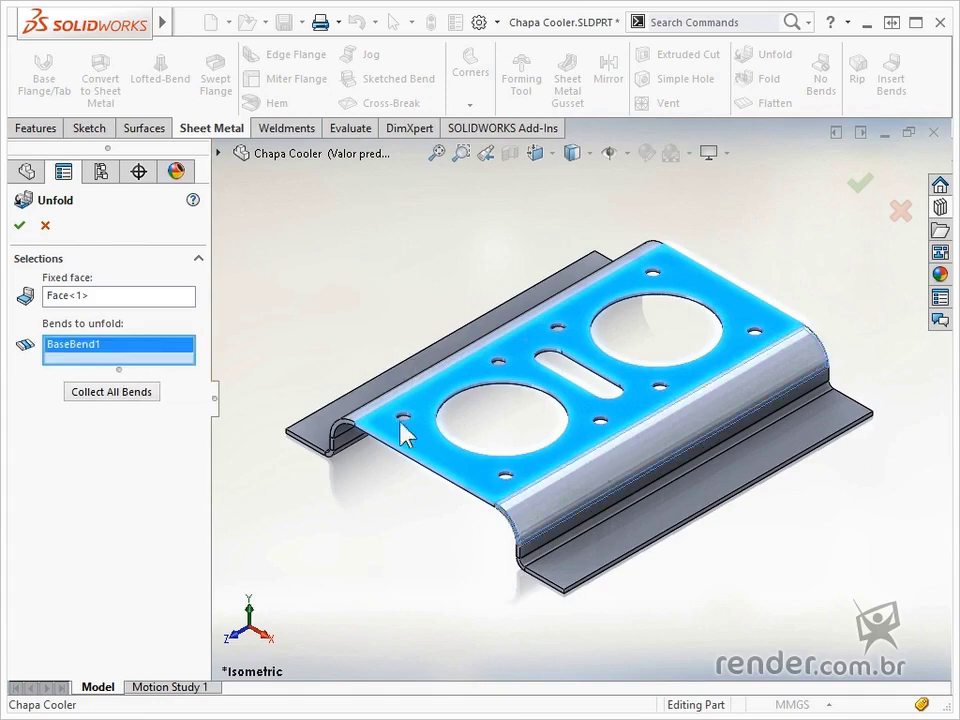
{"action": "left_click", "coordinate": [19, 226]}
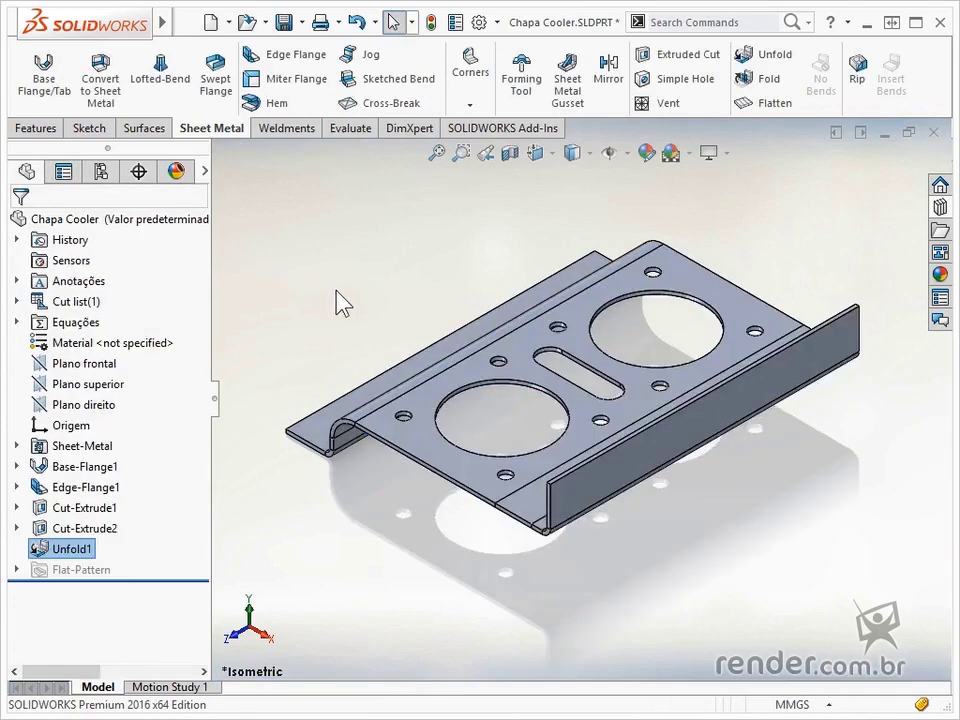
Step: Edit the Unfold feature to collect all bends so the whole plate is flattened
{"action": "middle_click_drag", "start_coordinate": [508, 467], "coordinate": [752, 462]}
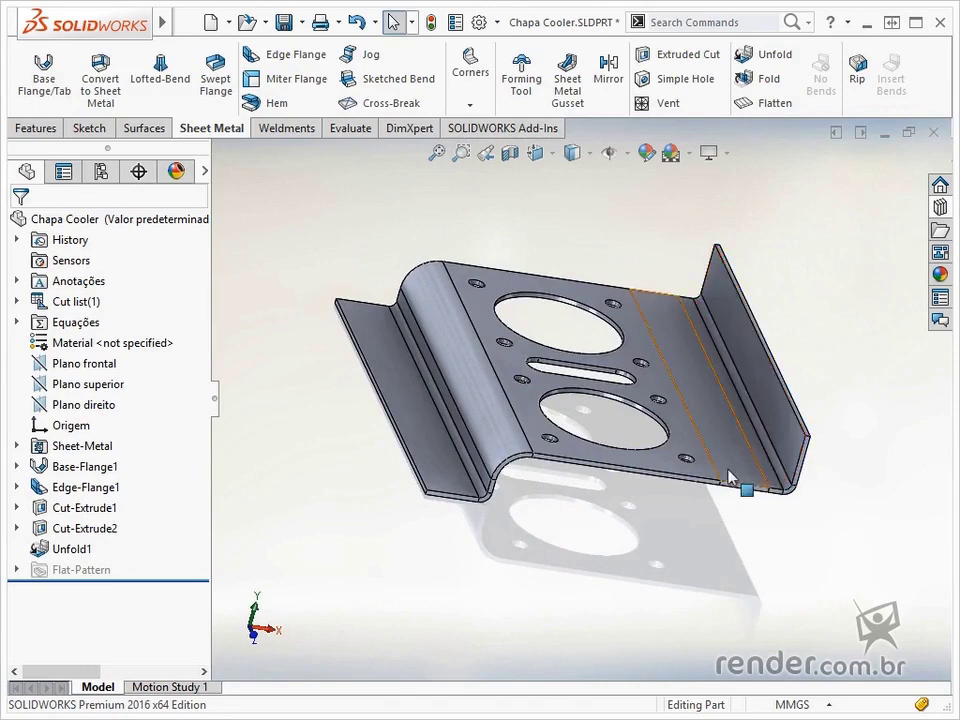
{"action": "middle_click_drag", "start_coordinate": [673, 580], "coordinate": [677, 634]}
{"action": "right_click", "coordinate": [66, 550]}
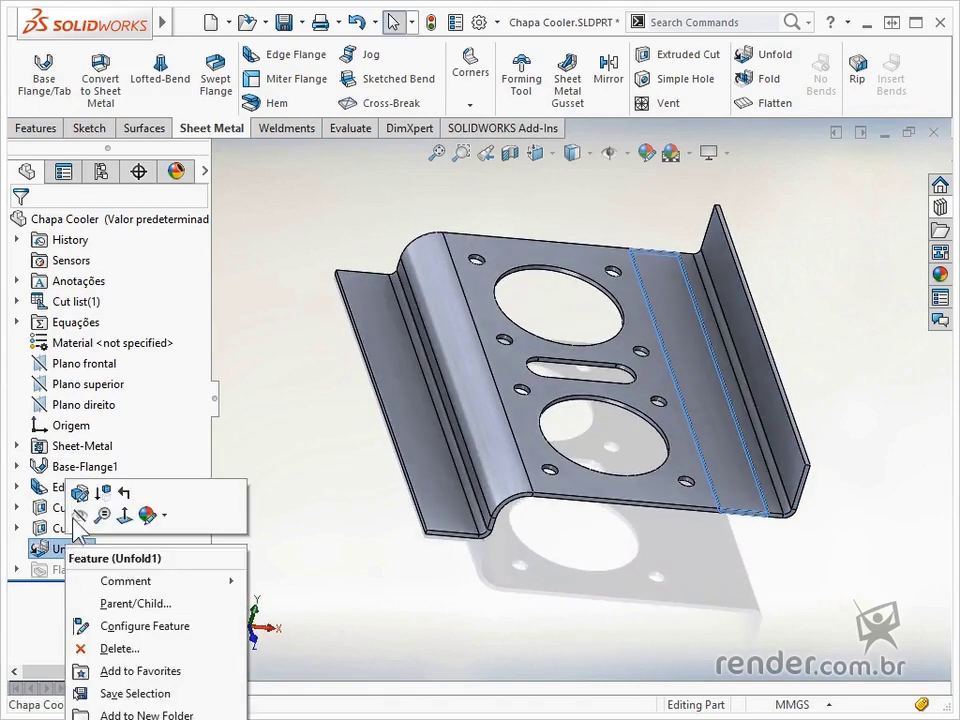
{"action": "left_click", "coordinate": [80, 490]}
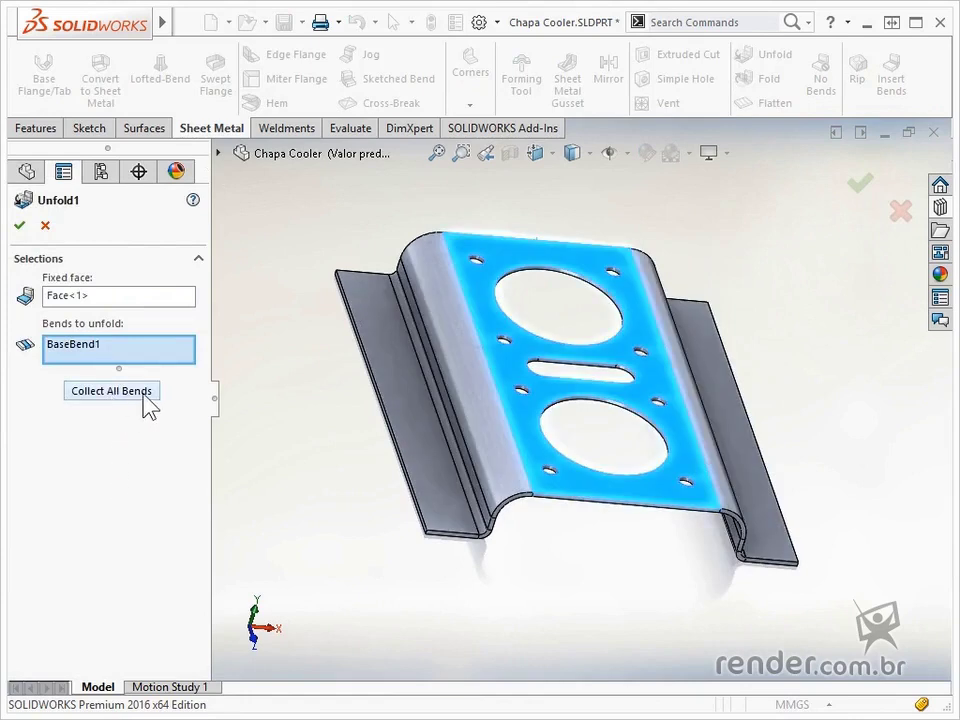
{"action": "left_click", "coordinate": [144, 394]}
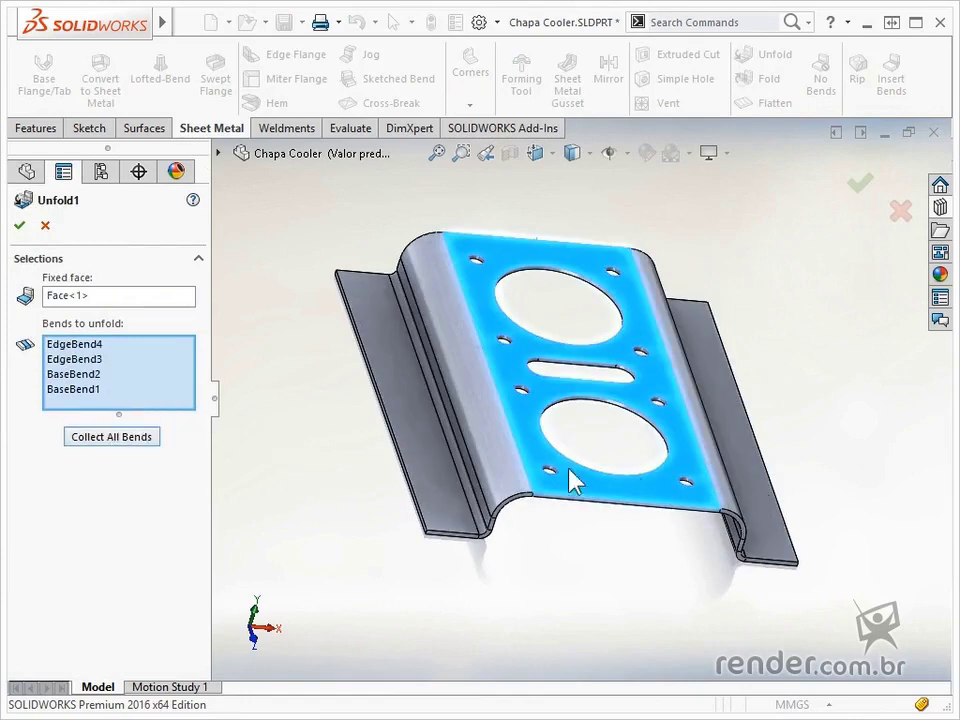
{"action": "left_click", "coordinate": [20, 228]}
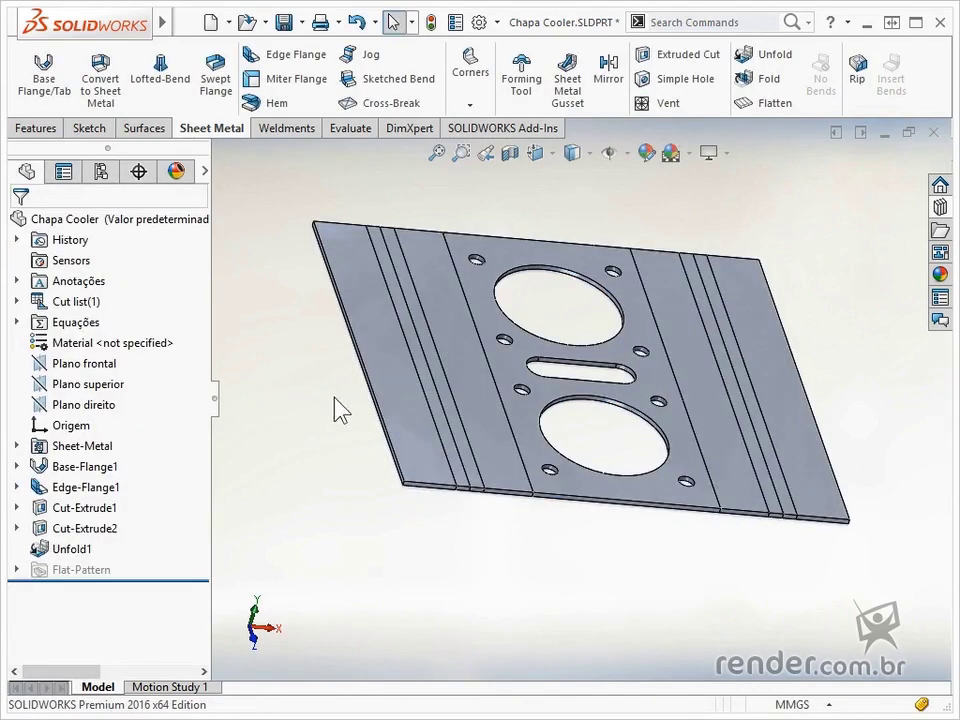
Step: Sketch a corner rectangle about 61 mm long on the flattened -X flange face, crossing its bend lines and ending just inside the central face
{"action": "left_click", "coordinate": [392, 394]}
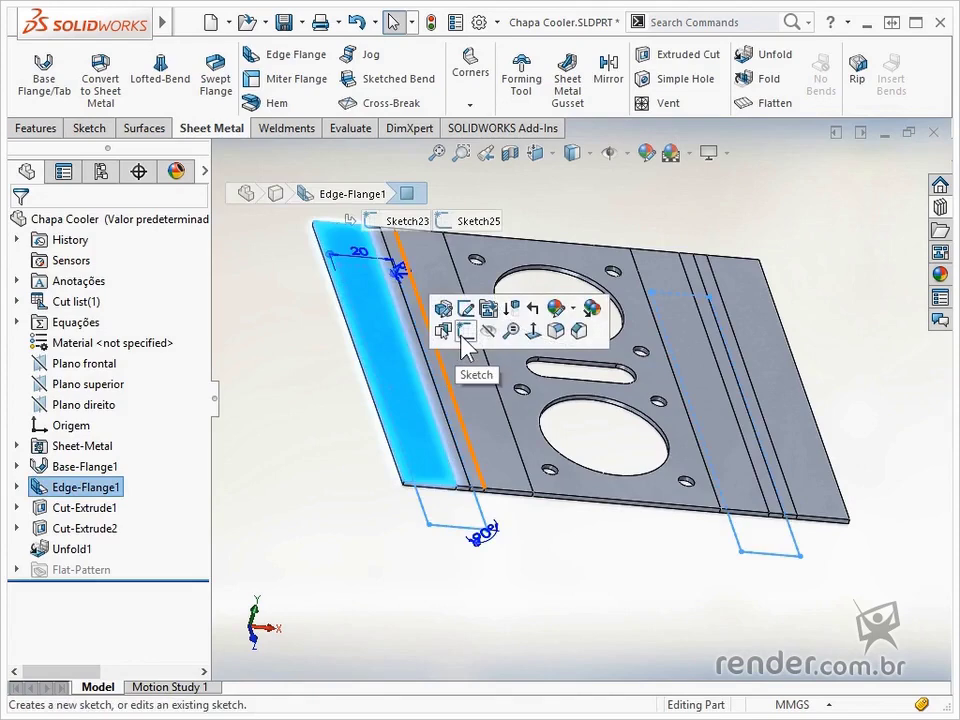
{"action": "left_click", "coordinate": [463, 332]}
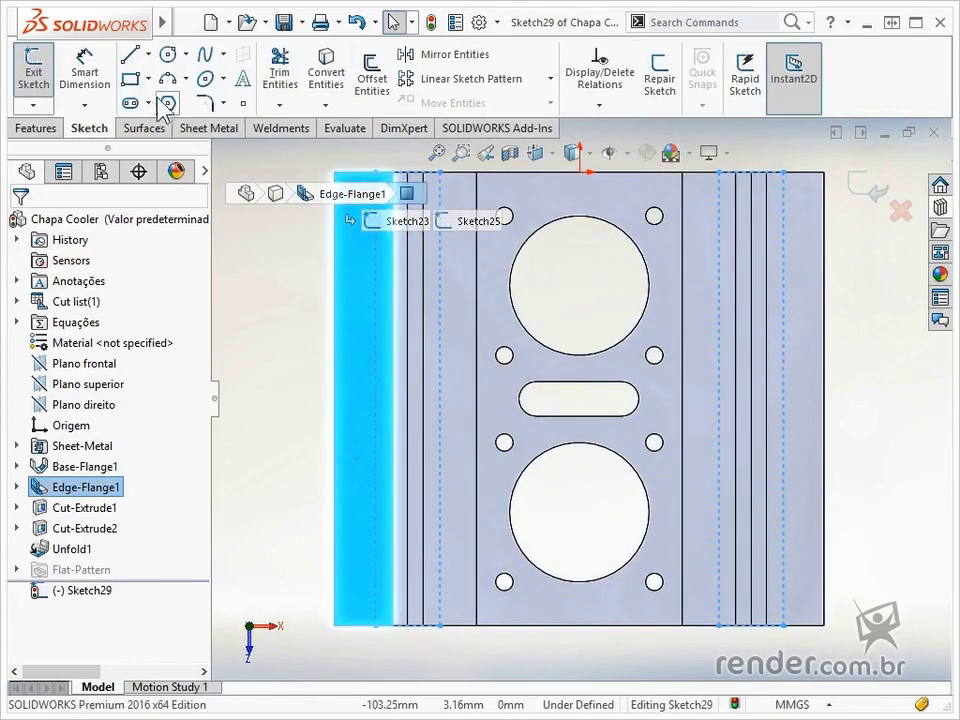
{"action": "left_click", "coordinate": [129, 78]}
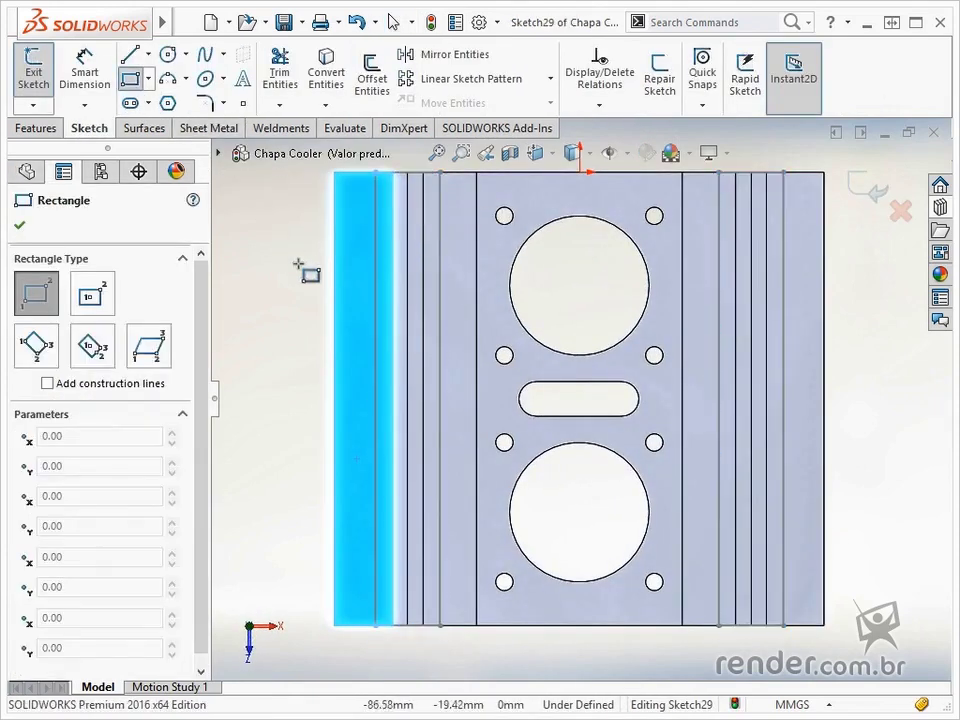
{"action": "left_click", "coordinate": [365, 295]}
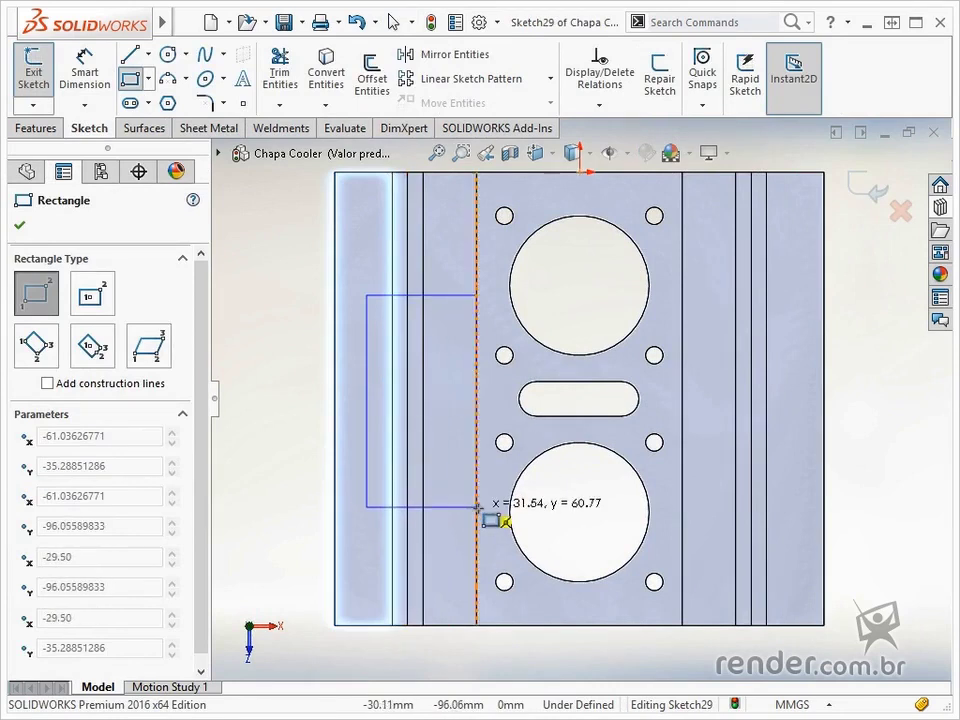
{"action": "left_click", "coordinate": [487, 508]}
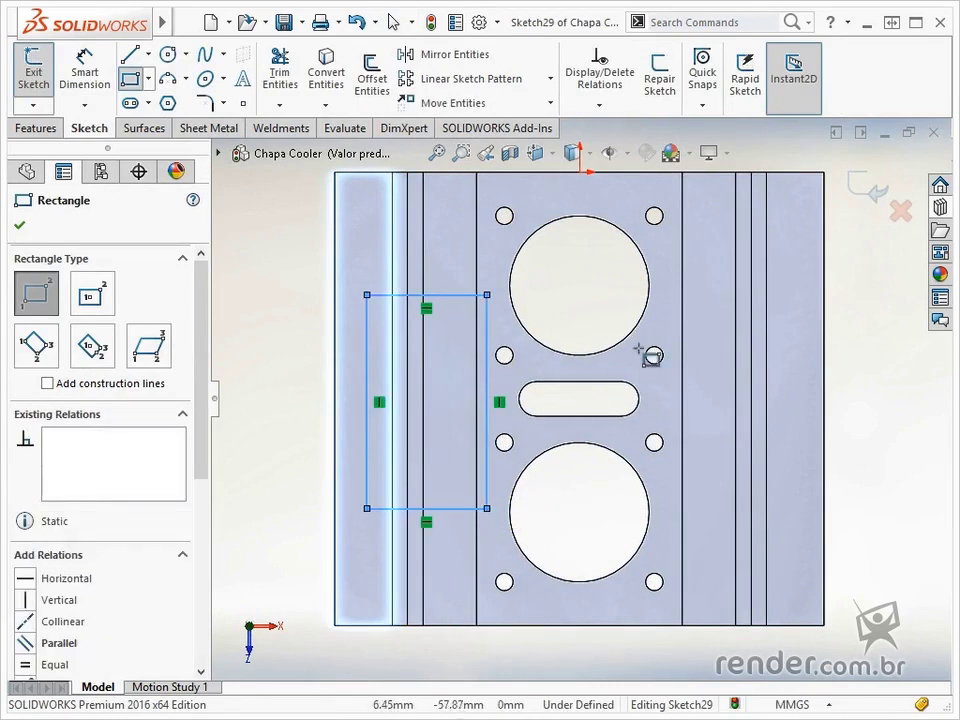
{"action": "left_click", "coordinate": [858, 185]}
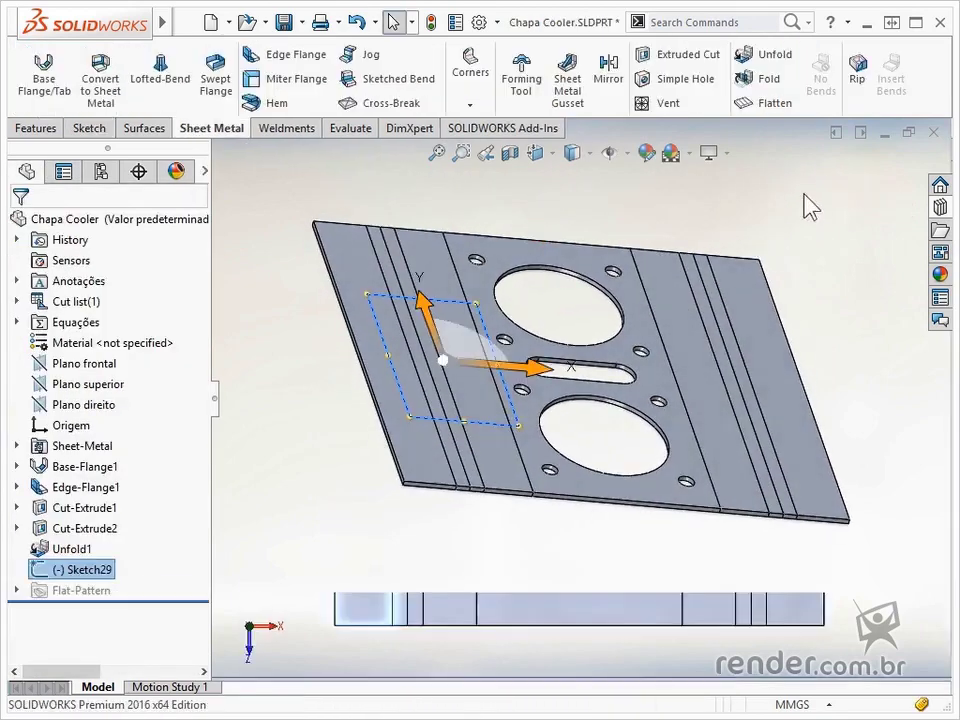
Step: Cut the rectangle through the flattened sheet with Link to thickness and Normal cut, and show the part in isometric view
{"action": "left_click", "coordinate": [676, 60]}
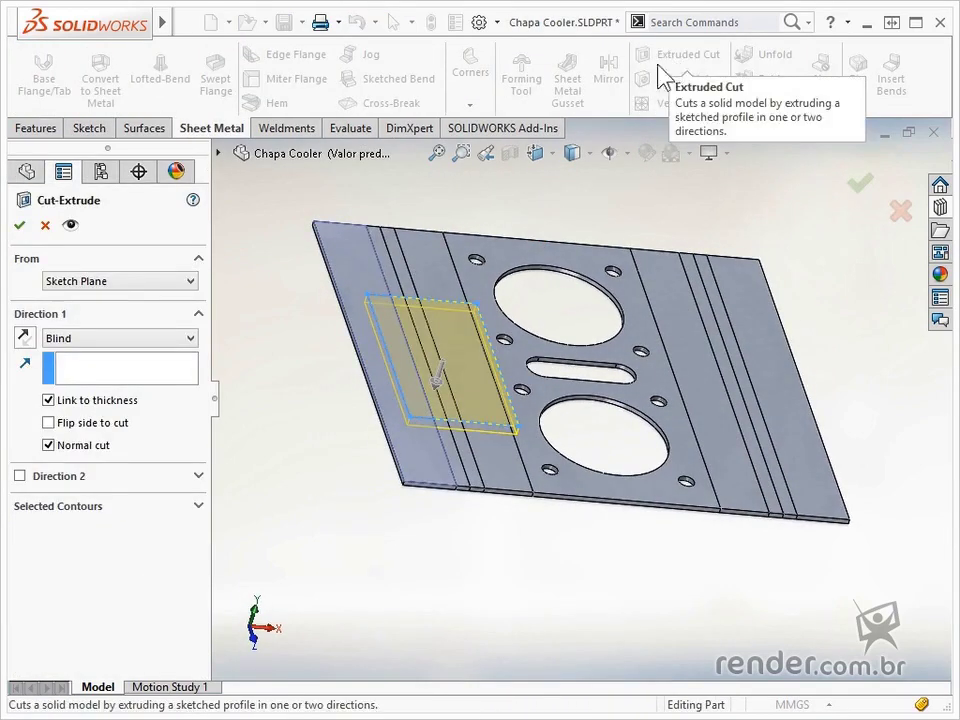
{"action": "left_click", "coordinate": [19, 225]}
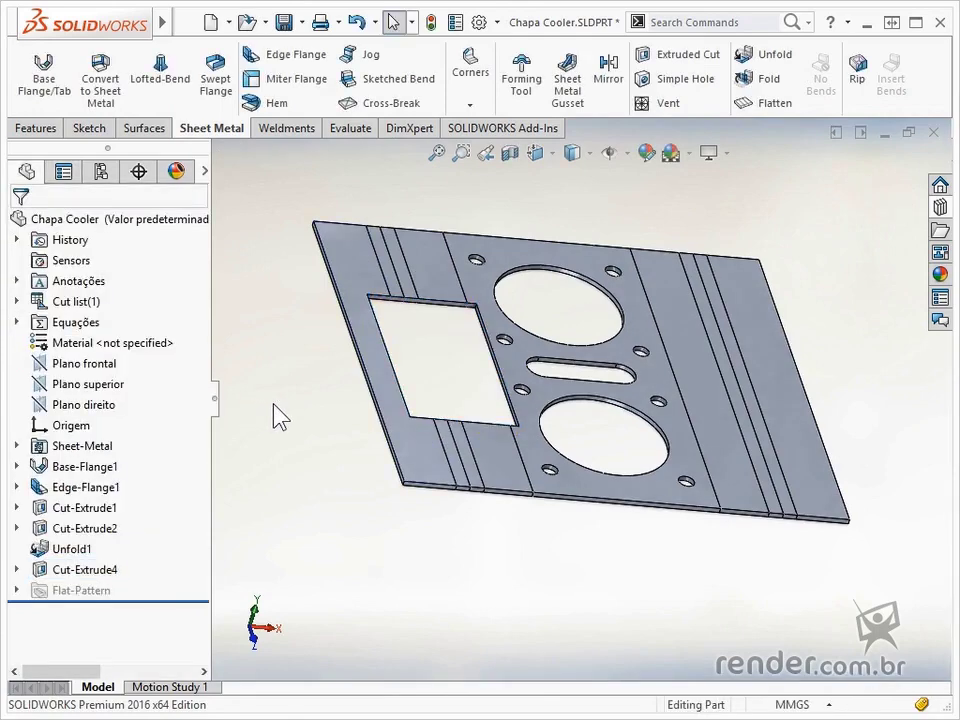
{"action": "key", "text": "ctrl+7"}
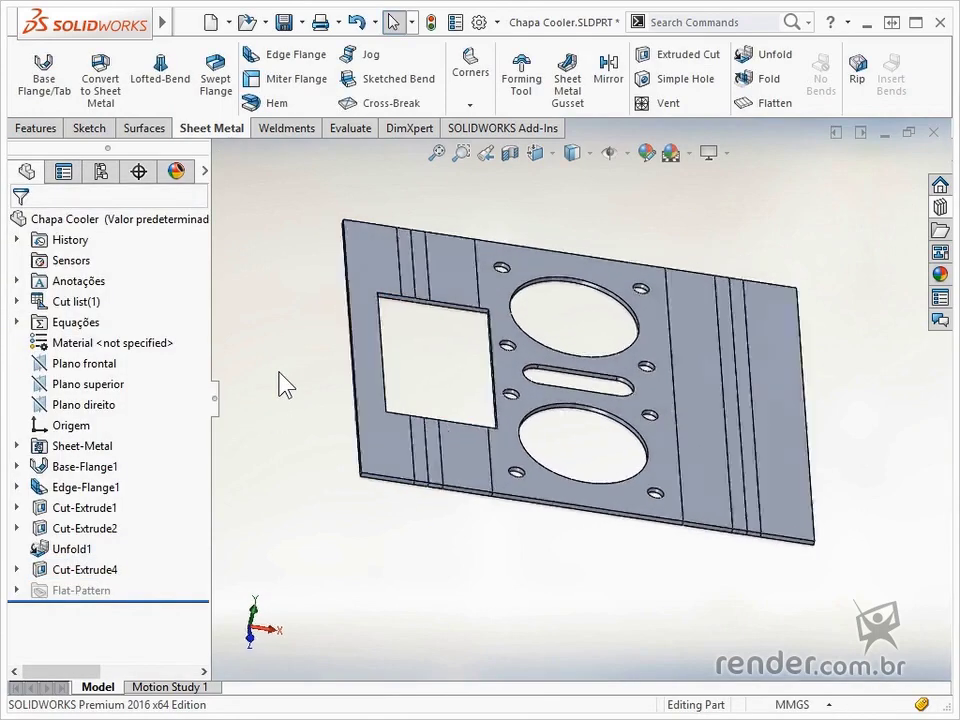
Step: Fold all collected bends back with the central face fixed, and turn the part to view the cutout across the -X side bends
{"action": "left_click", "coordinate": [772, 79]}
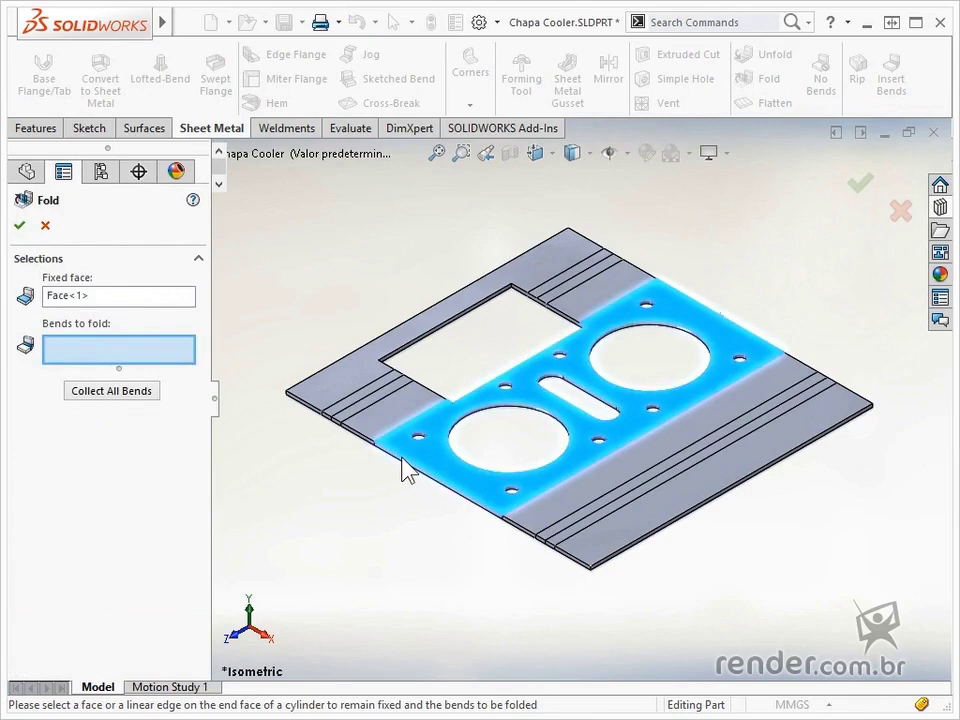
{"action": "left_click", "coordinate": [118, 394]}
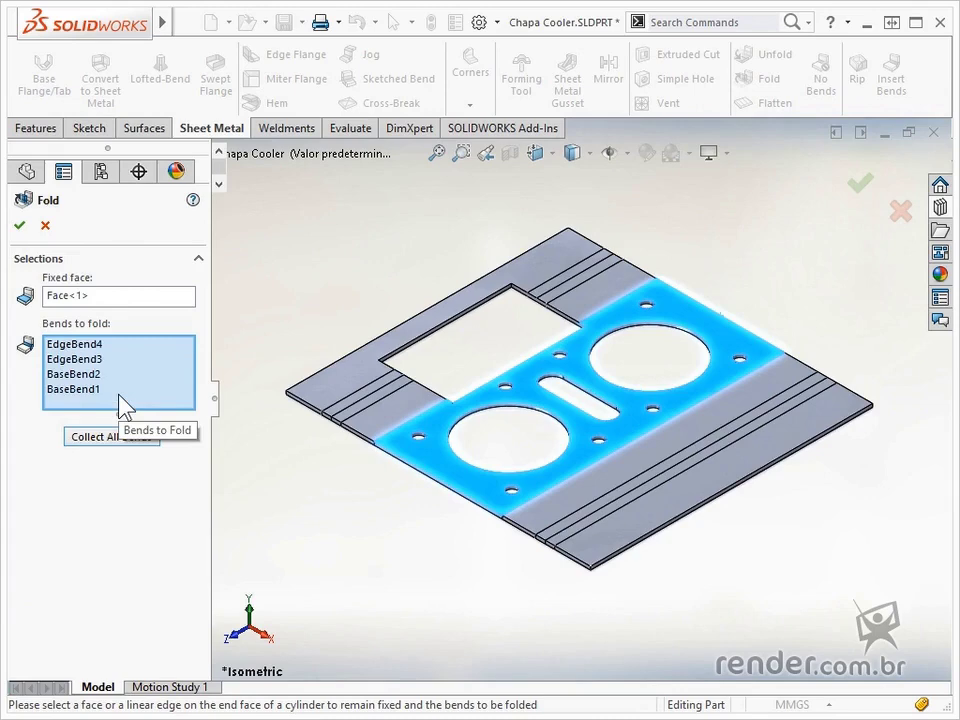
{"action": "left_click", "coordinate": [19, 225]}
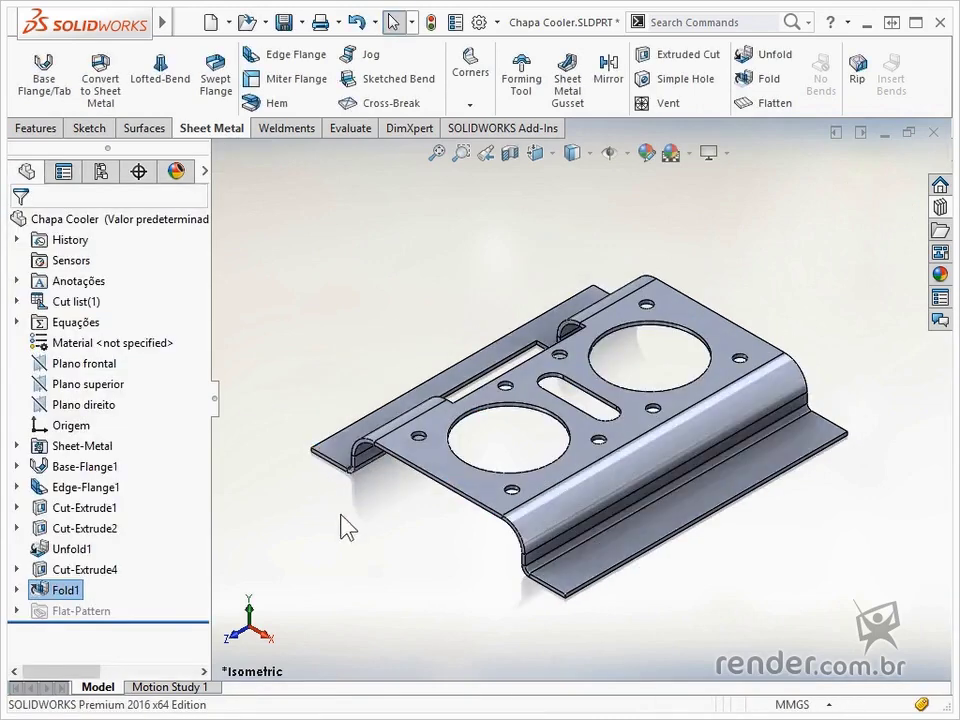
{"action": "left_click", "coordinate": [252, 617]}
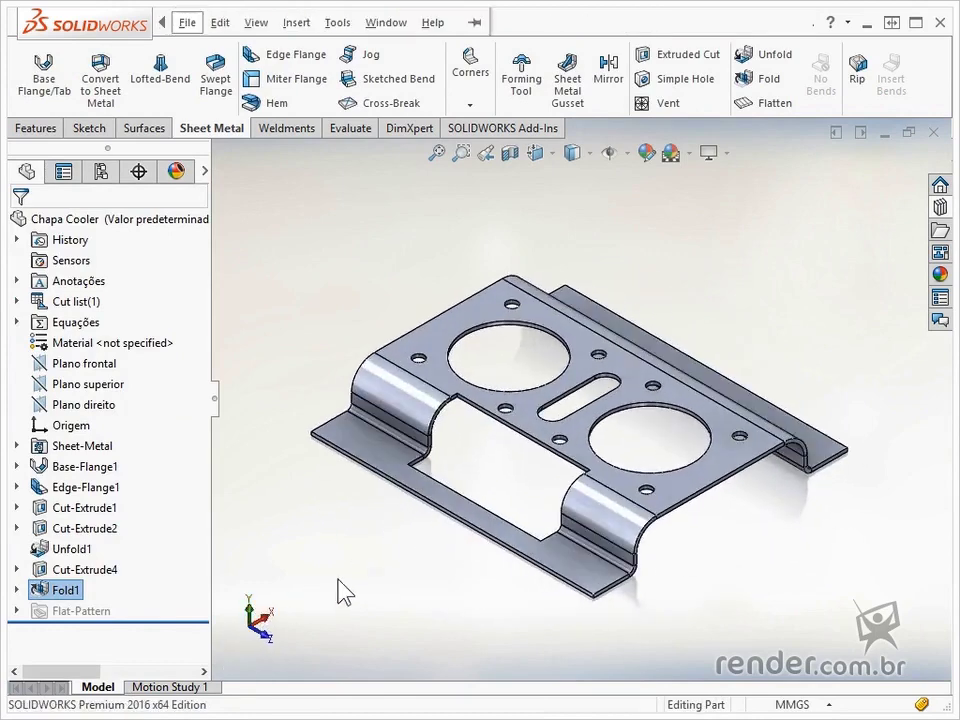